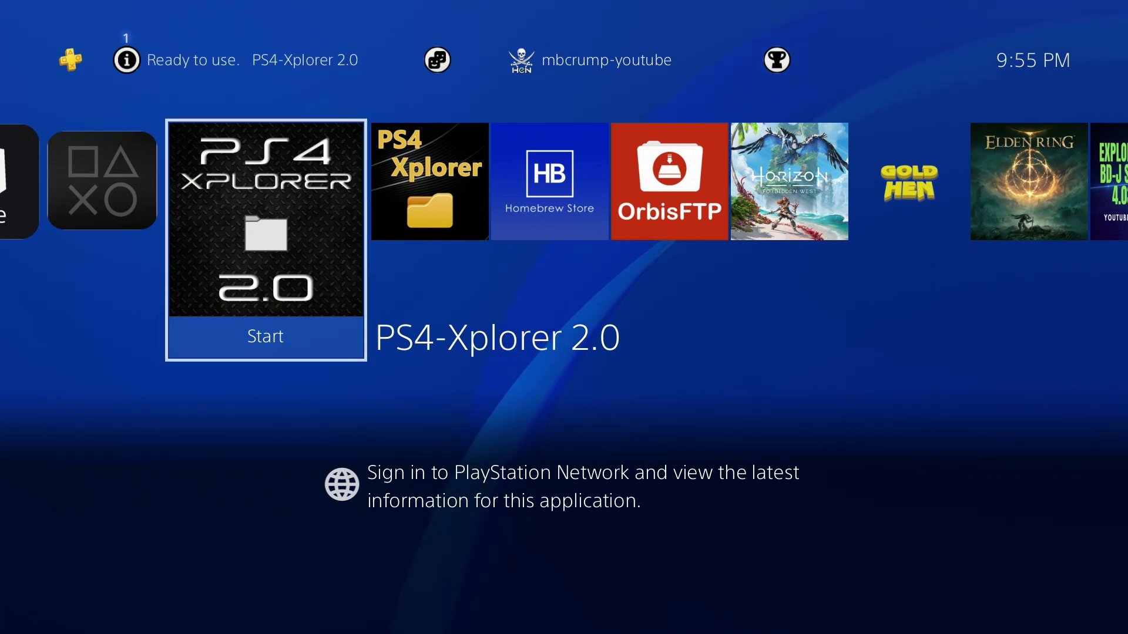
- Compare the original PS4-Xplorer tile, then settle on the PS4-Xplorer 2.0 tile
key("Right")
key("Right")
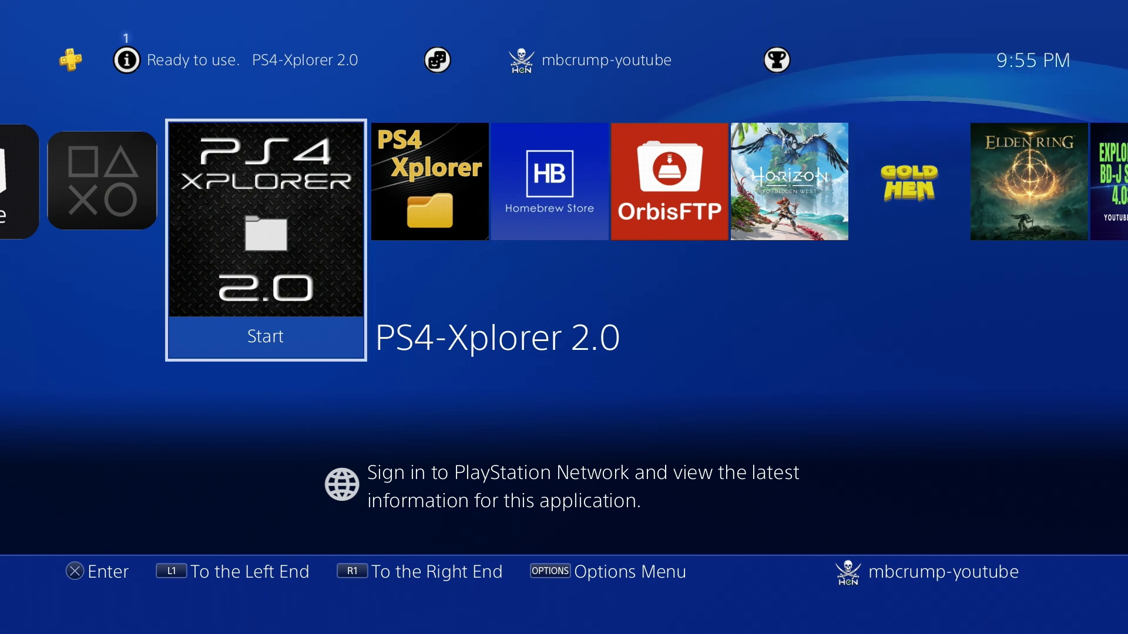
key("Right")
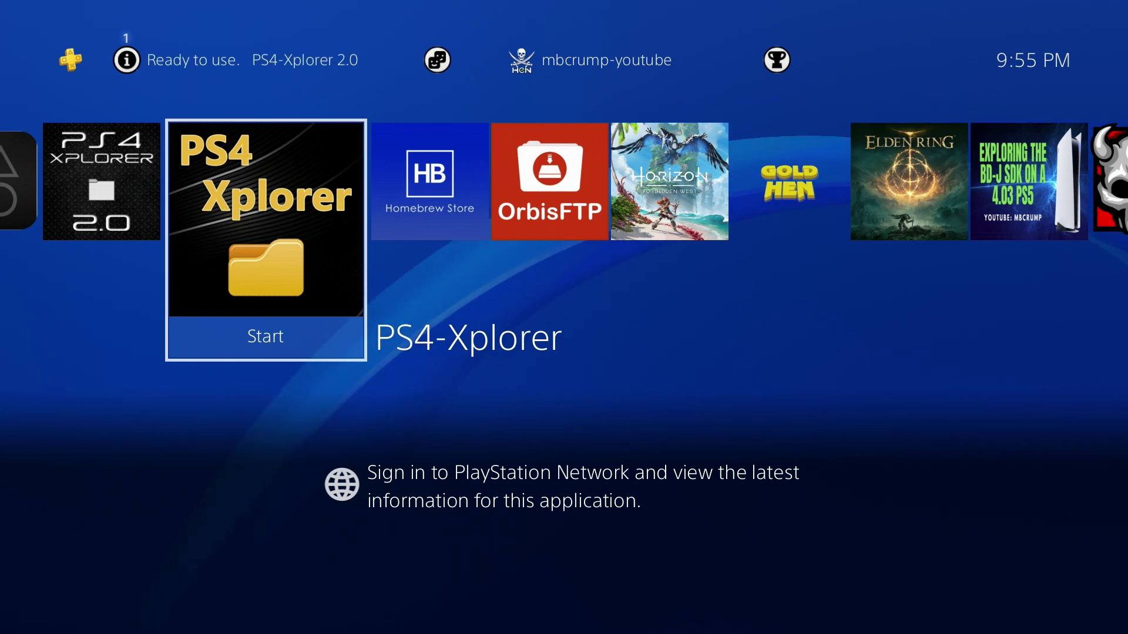
key("Left")
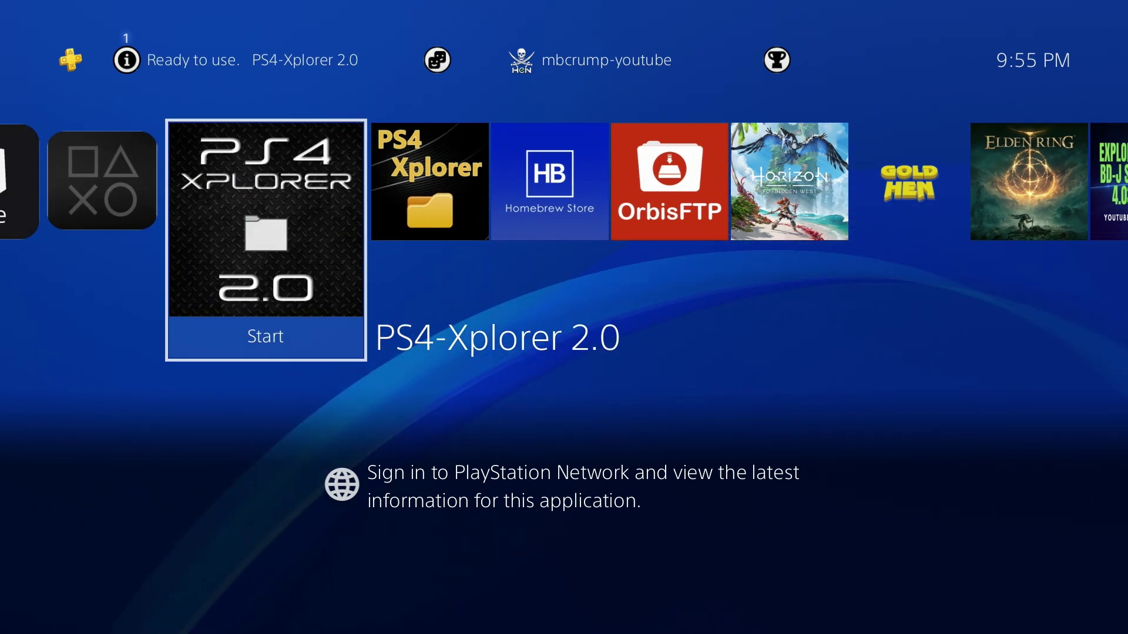
key("Right")
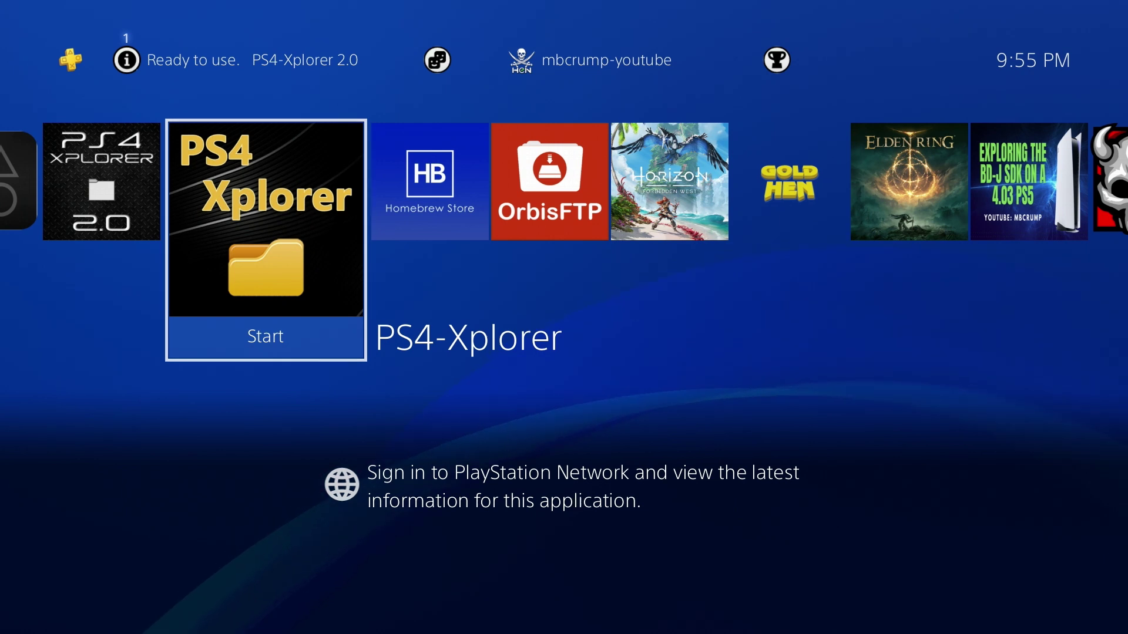
key("Left")
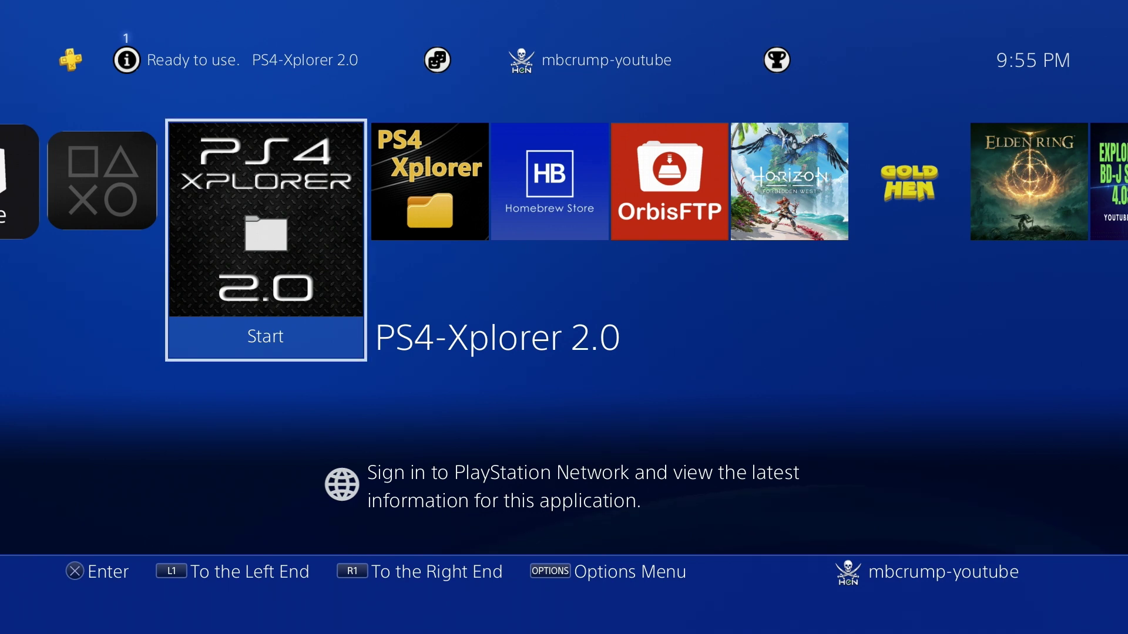
key("Right")
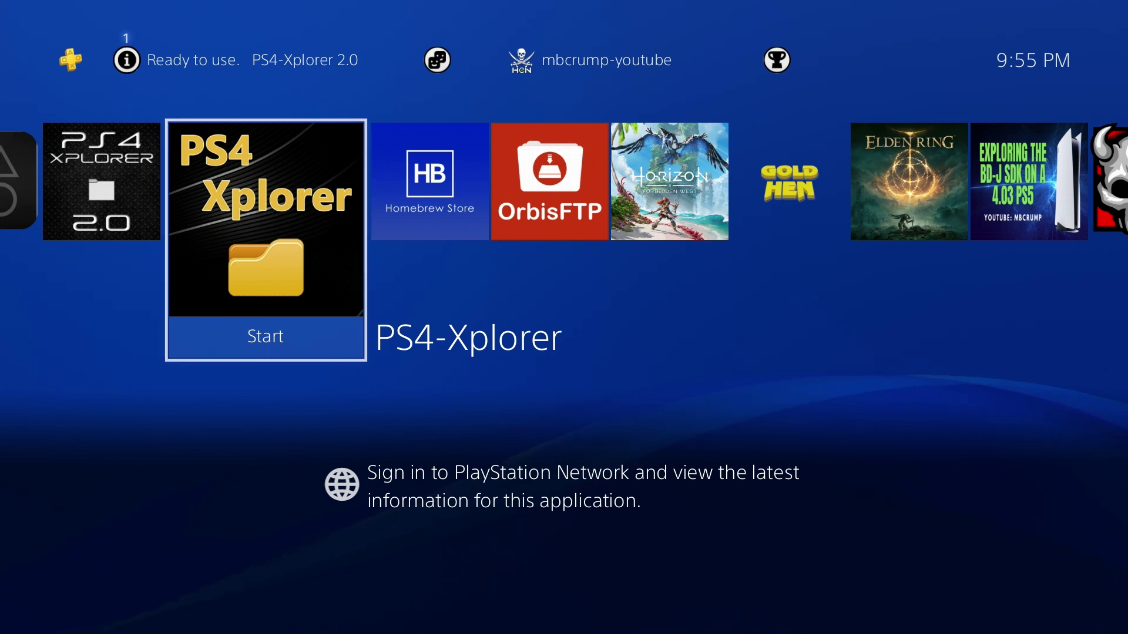
key("Left")
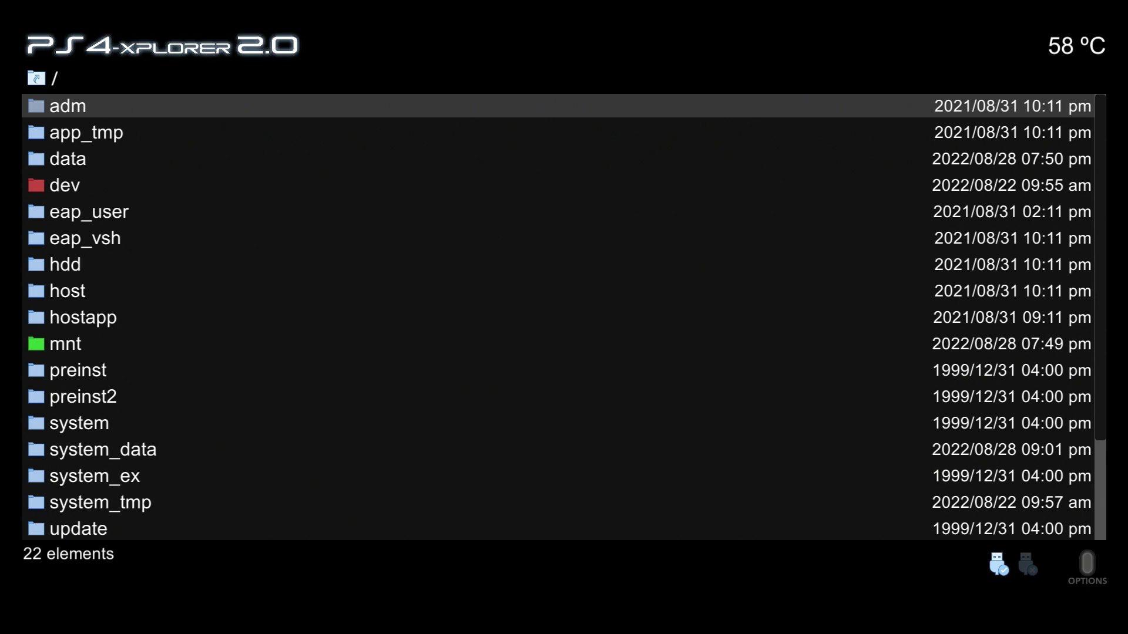
key("Escape")
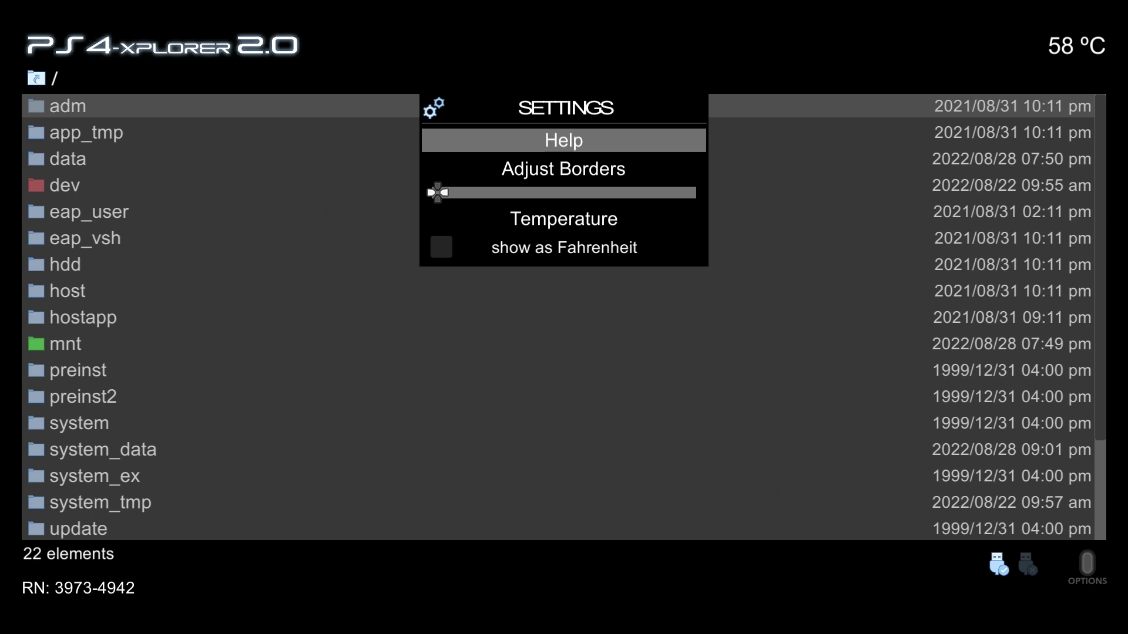
key("Return")
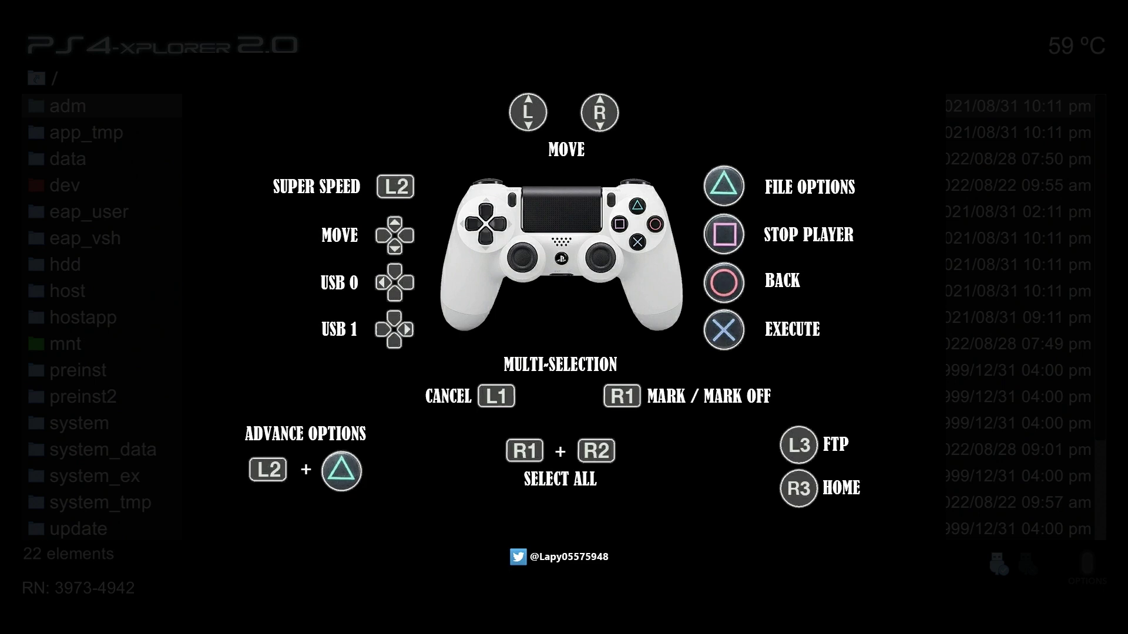
key("Escape")
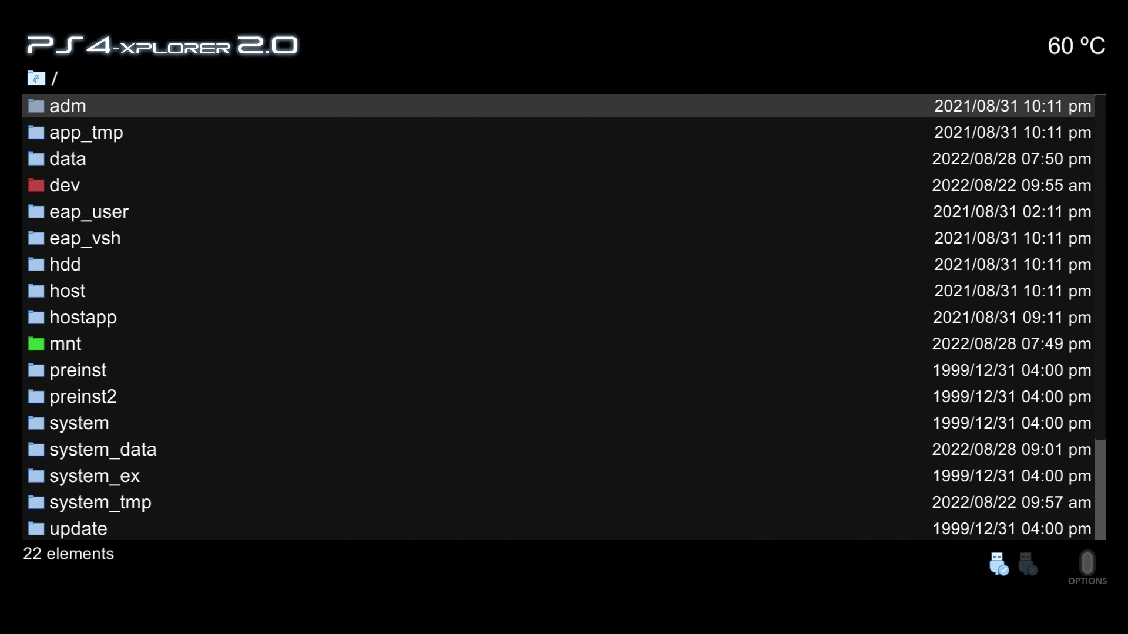
- Open Settings, shrink Adjust Borders three steps, then widen it three steps back to the original width
key("Return")
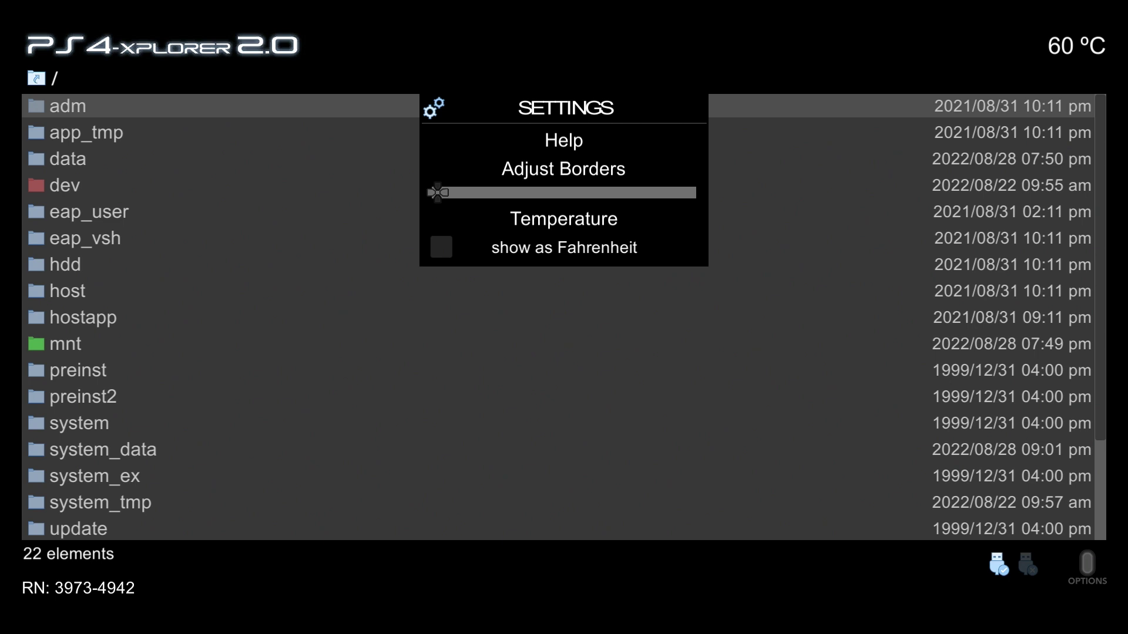
key("Right")
key("Right")
key("Right")
key("Right")
key("Right")
key("Right")
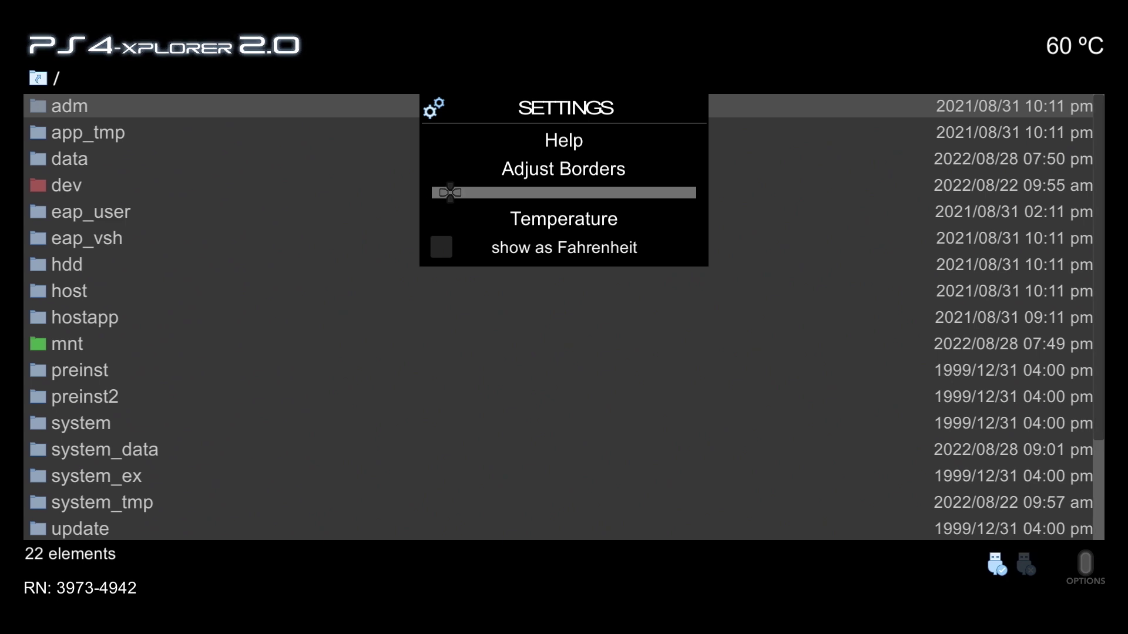
key("Right")
key("Right")
key("Right")
key("Right")
key("Right")
key("Right")
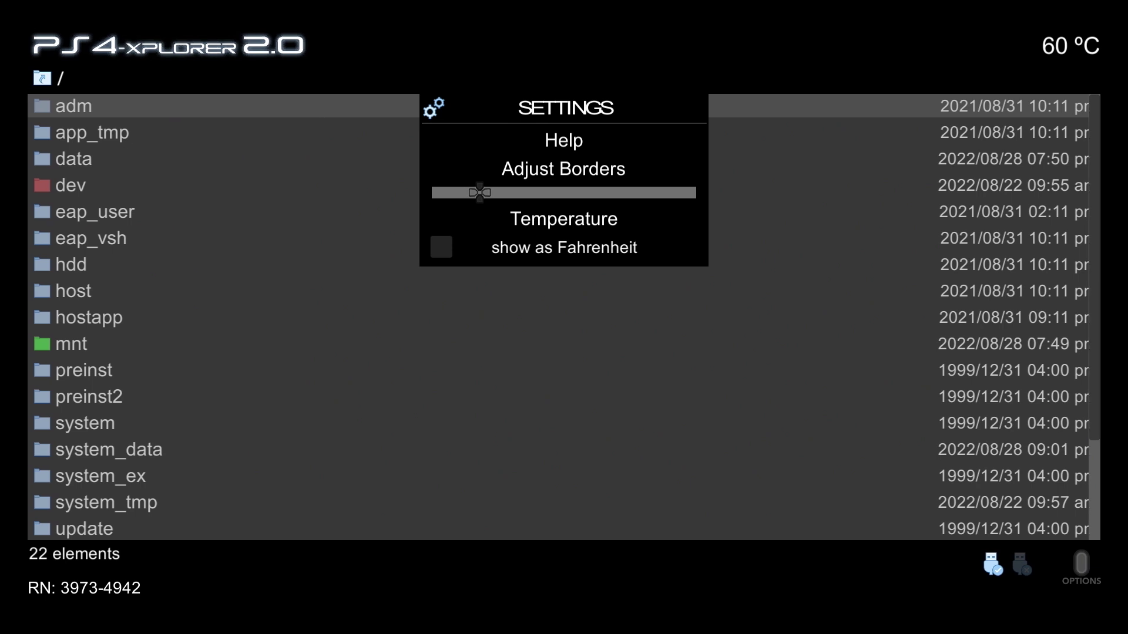
key("Right")
key("Right")
key("Right")
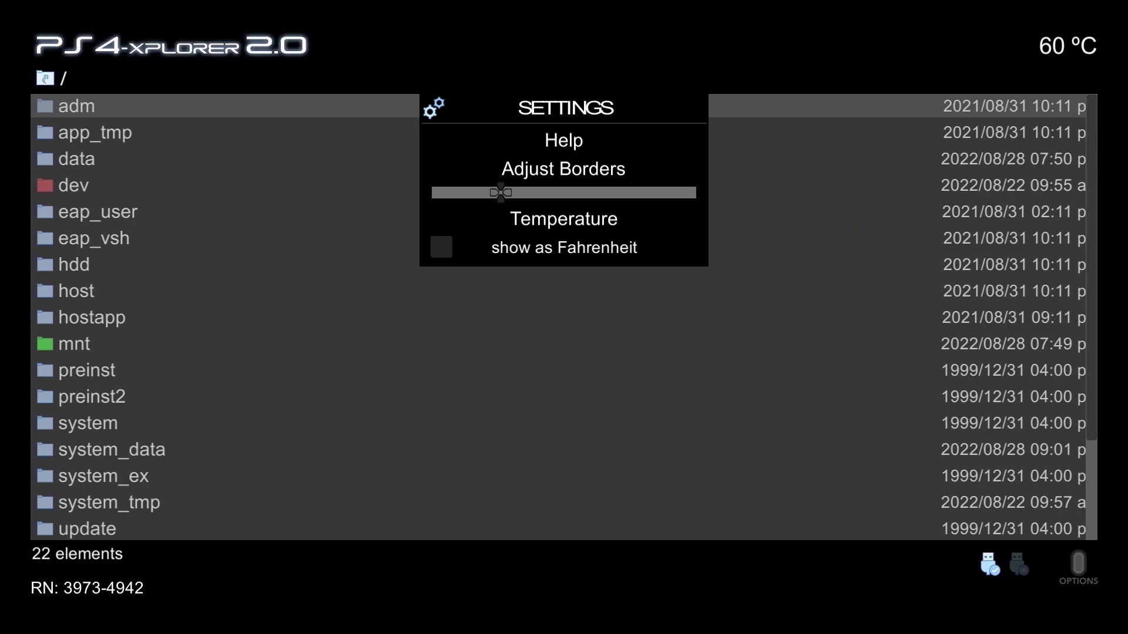
key("Left")
key("Left")
key("Left")
key("Left")
key("Left")
key("Left")
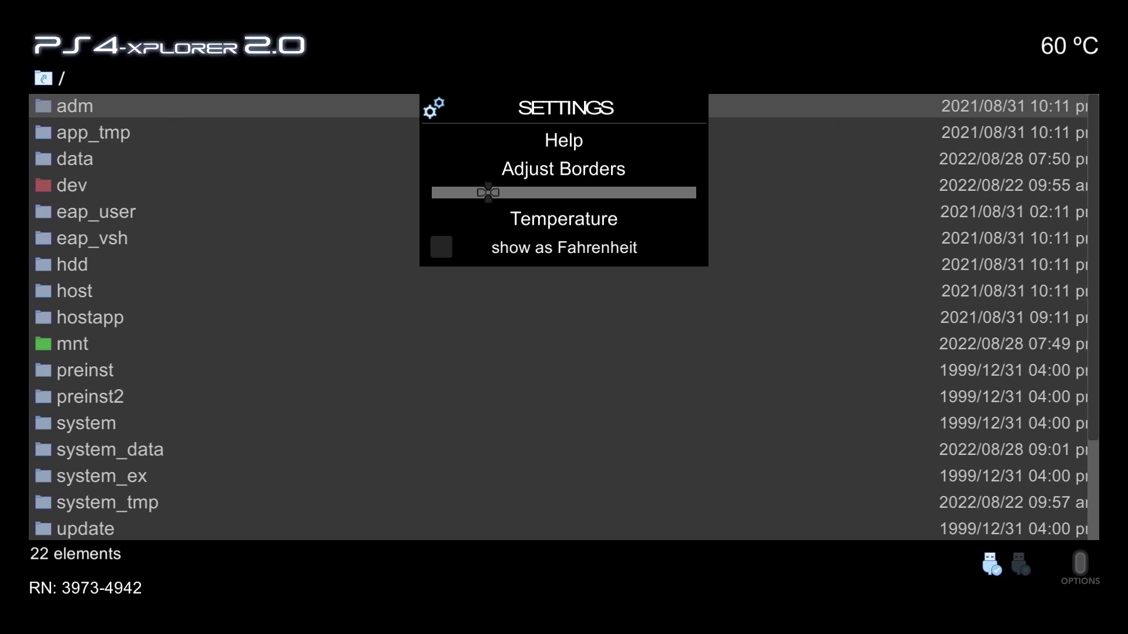
key("Left")
key("Left")
key("Left")
key("Left")
key("Left")
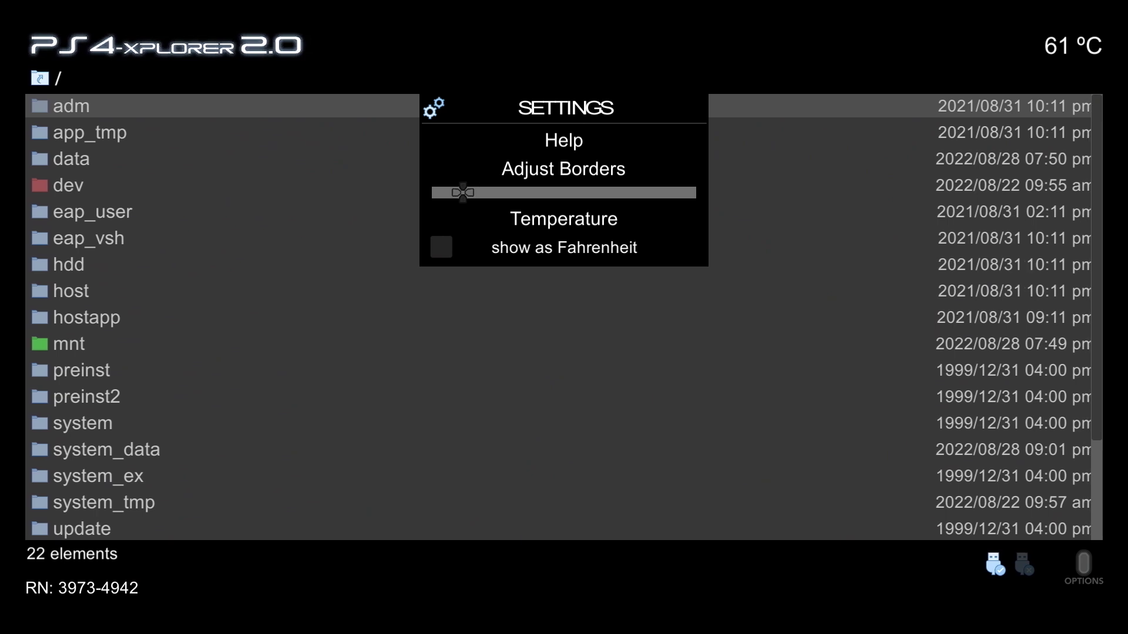
key("Left")
key("Left")
key("Left")
key("Left")
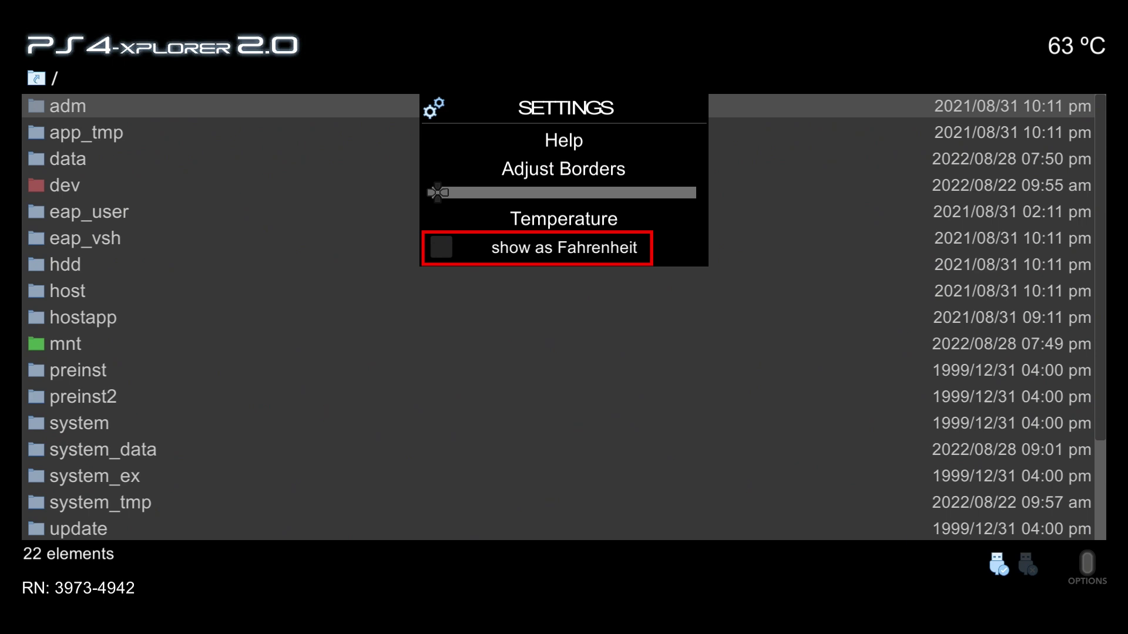
- Toggle 'show as Fahrenheit' on and back off, then close Settings
key("Return")
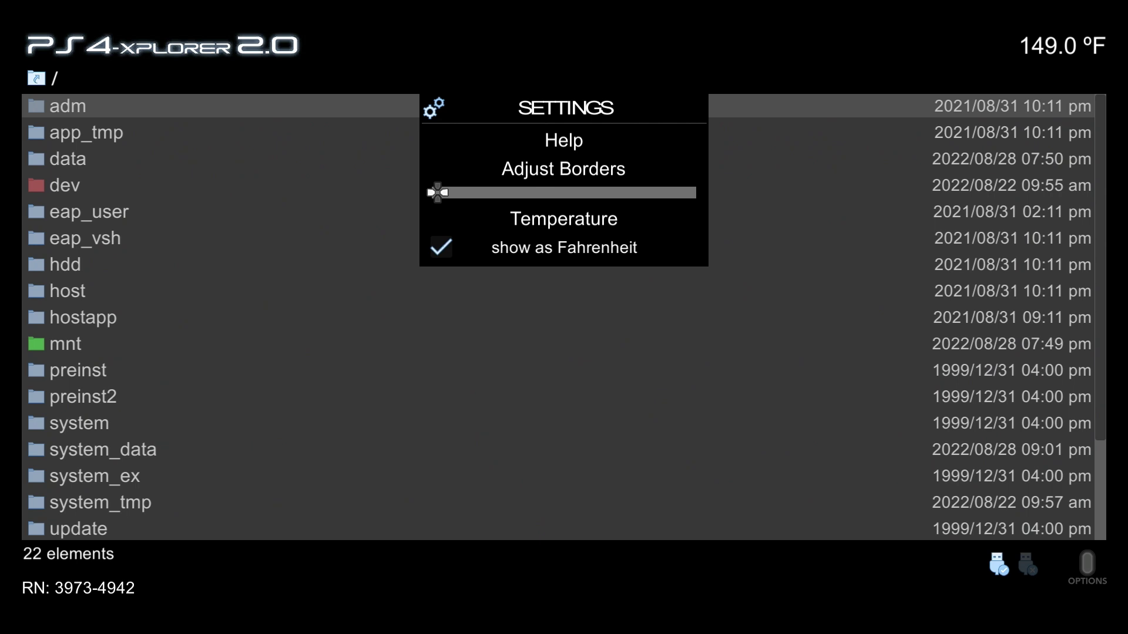
key("Return")
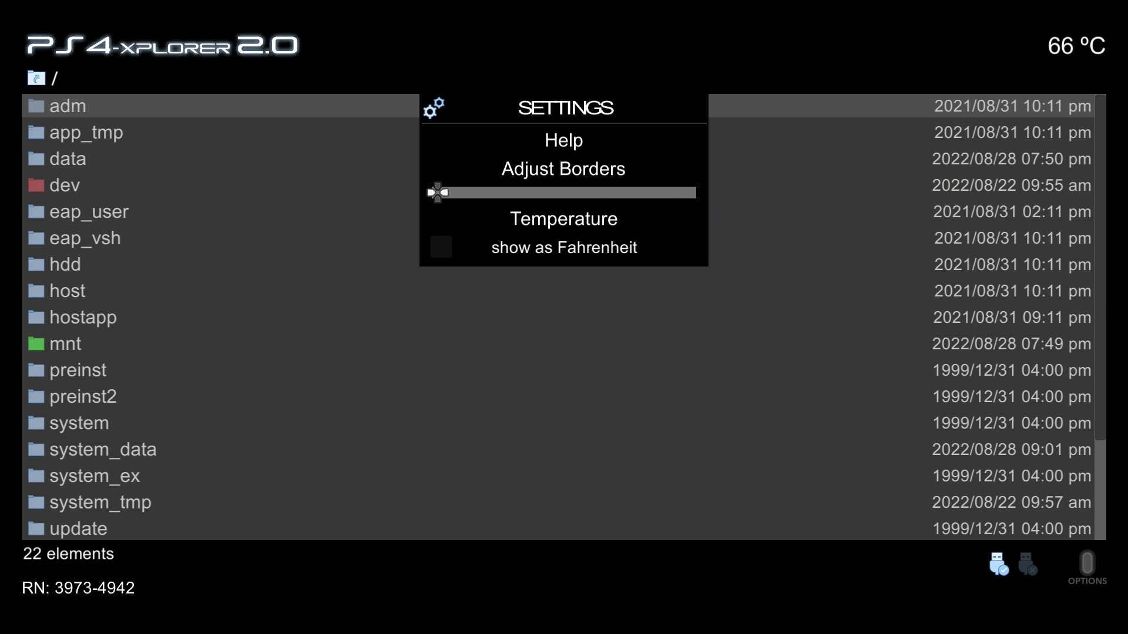
key("Escape")
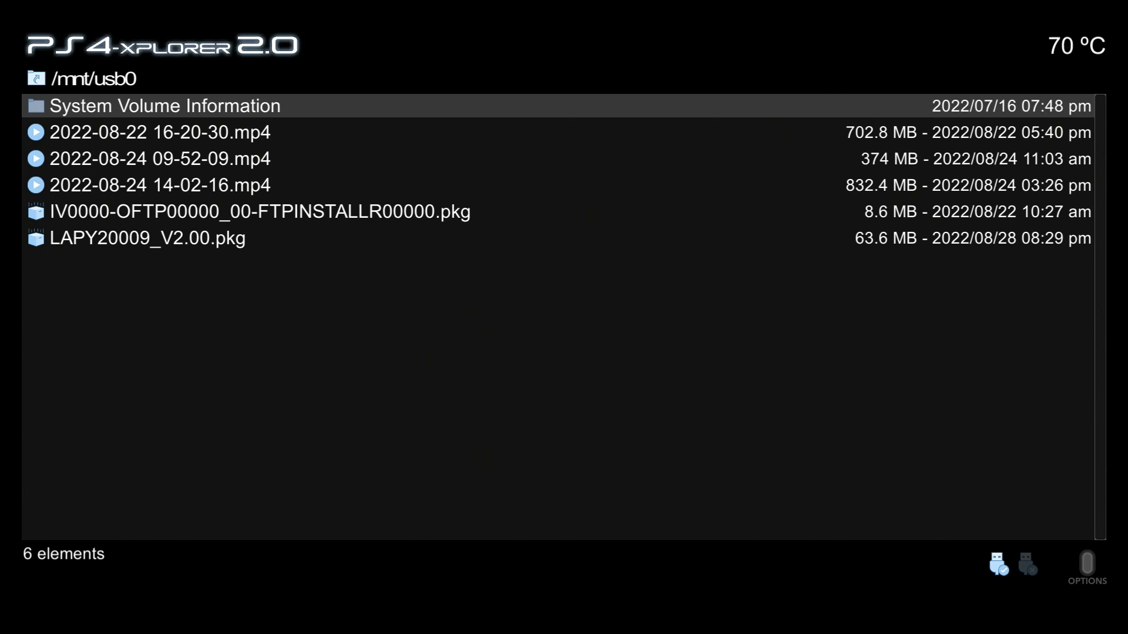
- Go to the root directory, then view and dismiss the controller Help from Settings
key("BackSpace")
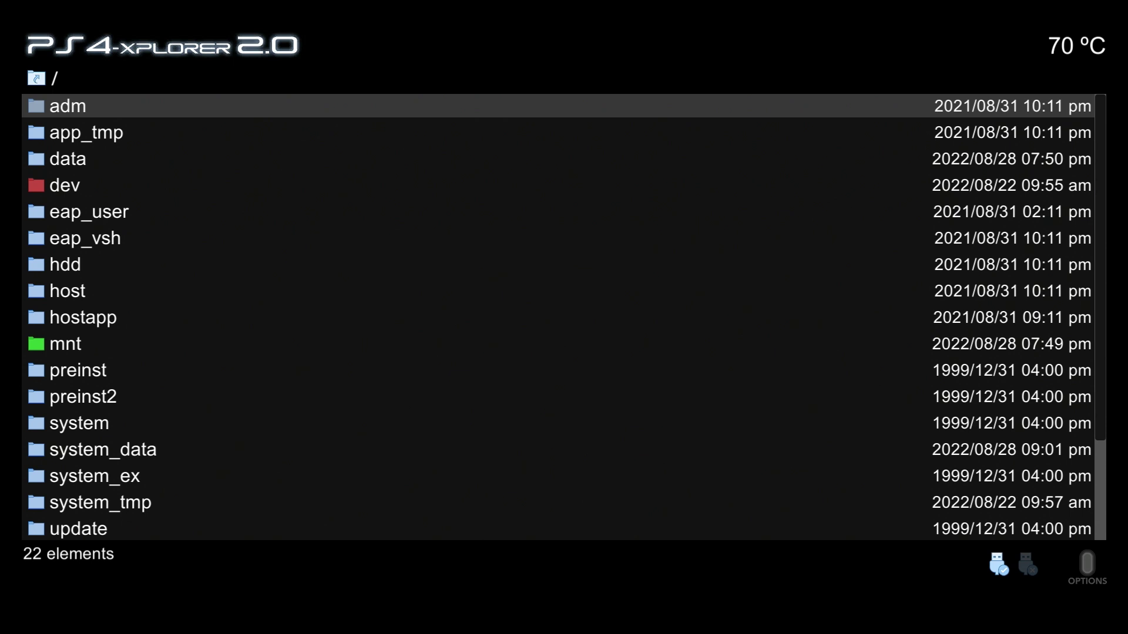
key("Return")
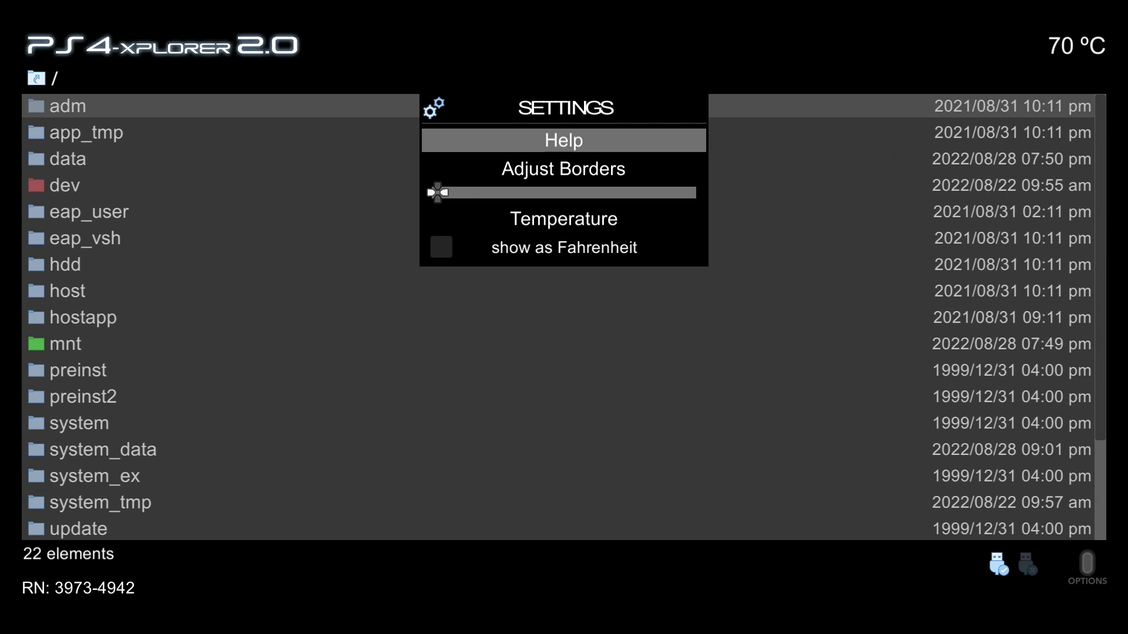
key("Return")
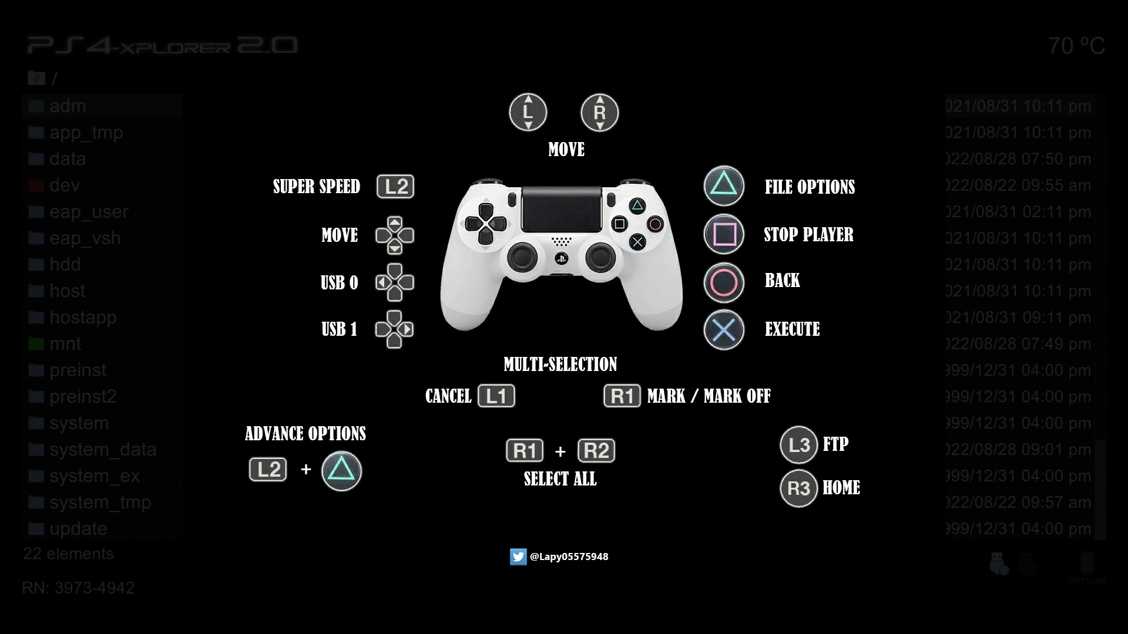
key("Escape")
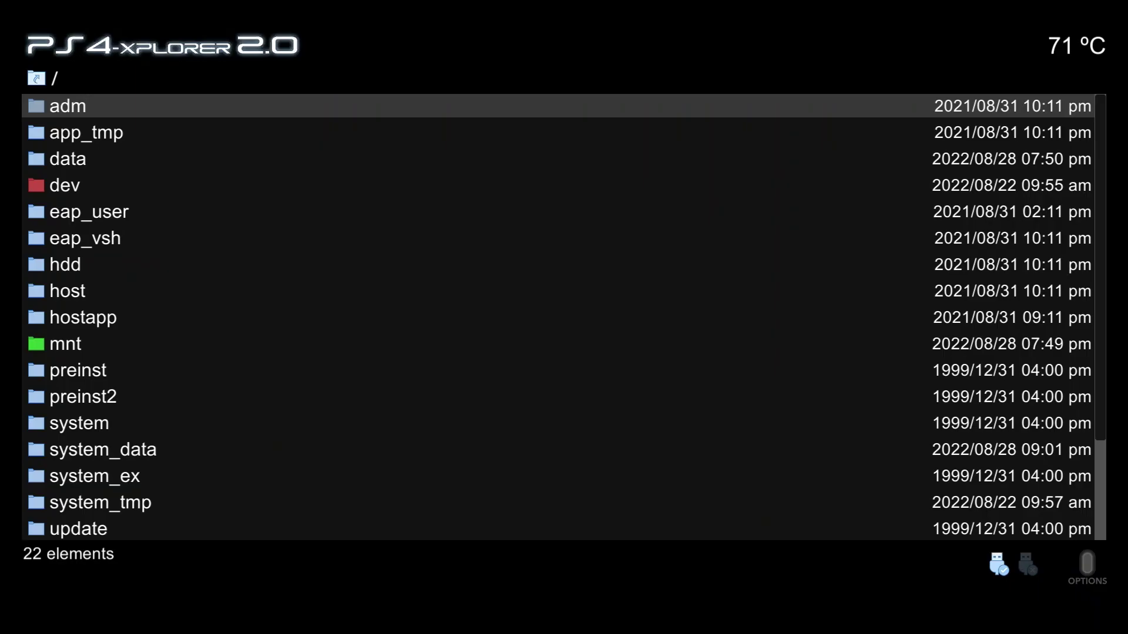
key("Down")
key("Down")
key("Down")
key("Down")
key("Down")
key("Down")
key("Down")
key("Down")
key("Down")
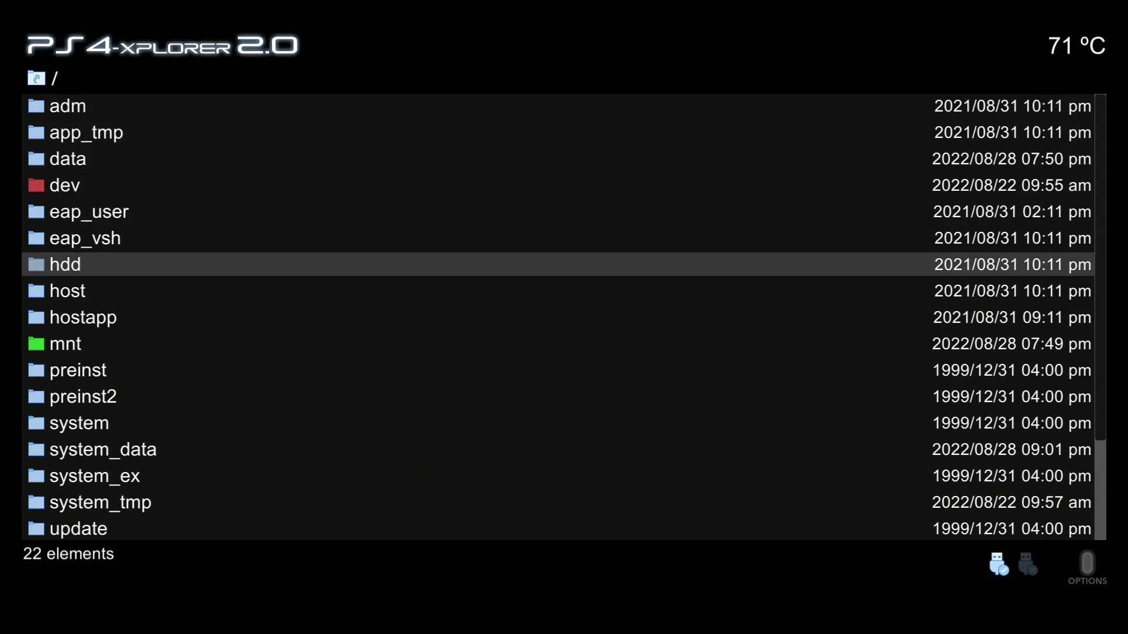
key("Down")
key("Down")
key("Down")
key("Down")
key("Down")
key("Down")
key("Down")
key("Down")
key("Down")
key("Down")
key("Down")
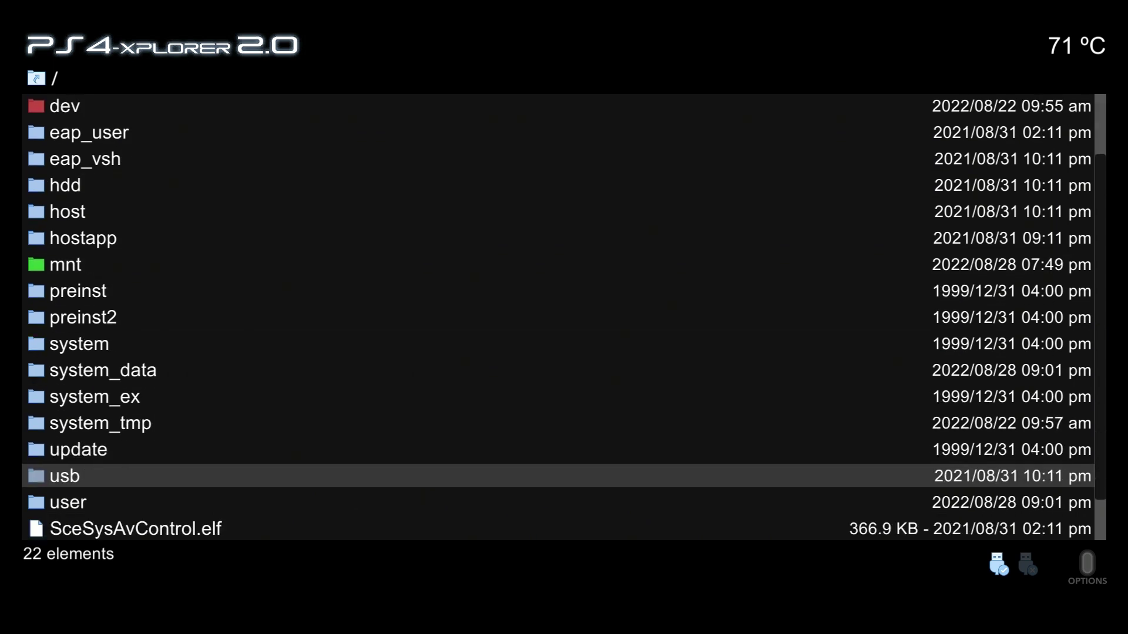
key("Down")
key("Down")
key("Down")
key("Down")
key("Down")
key("Down")
key("Down")
key("Down")
key("Down")
key("Down")
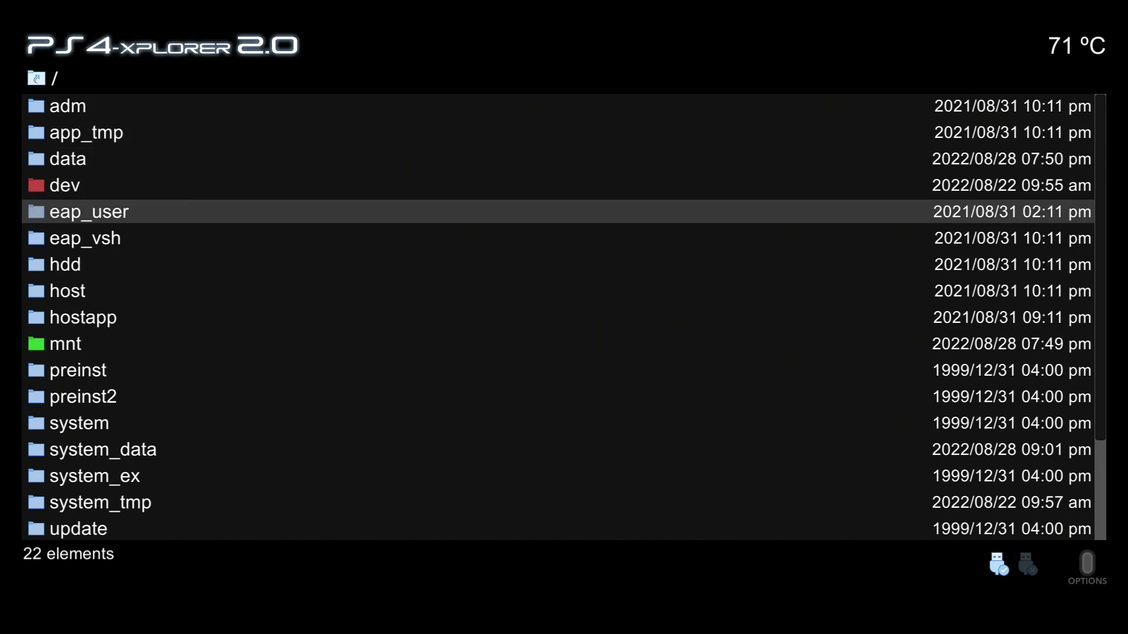
key("Down")
key("Down")
key("Down")
key("Down")
key("Down")
key("Down")
key("Down")
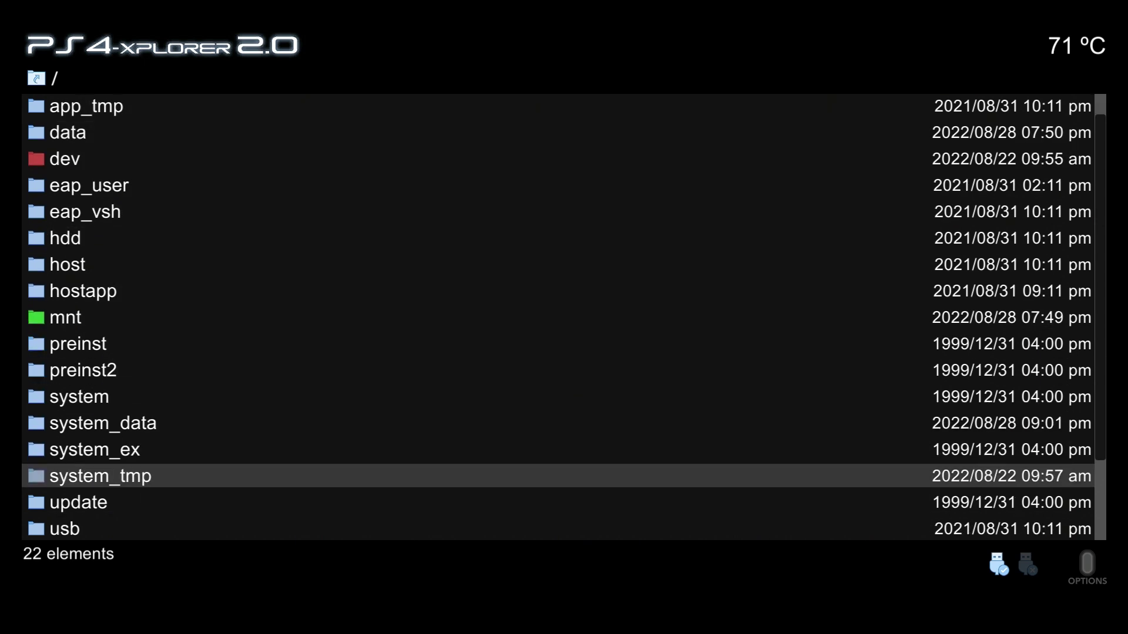
key("Down")
key("Down")
key("Down")
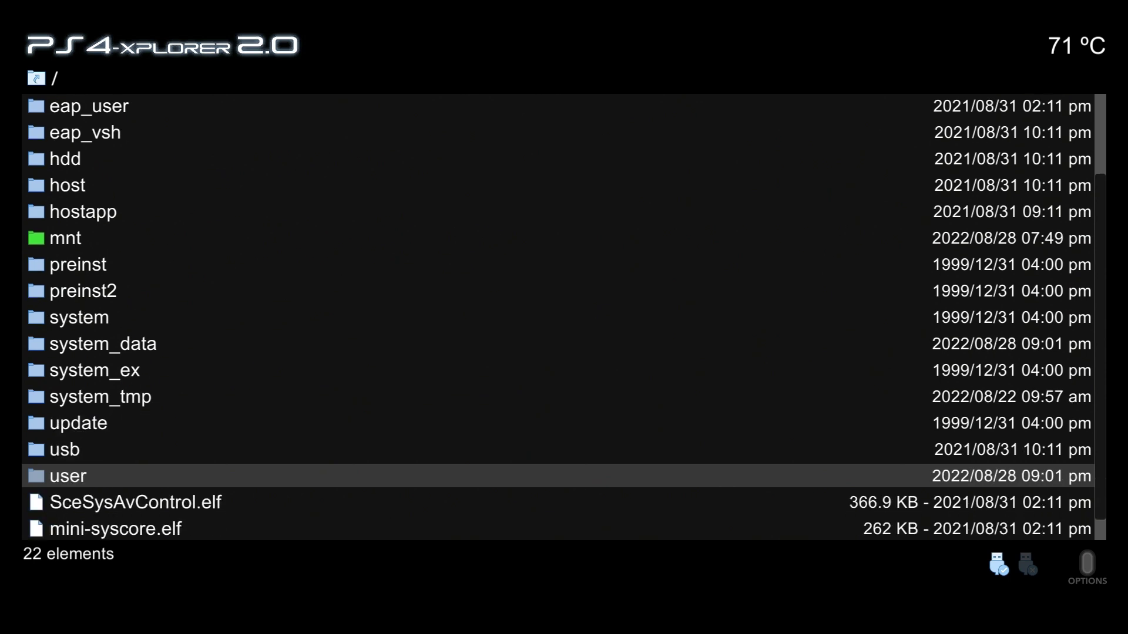
key("Up")
key("Up")
key("Up")
key("Up")
key("Up")
key("Up")
key("Up")
key("Up")
key("Up")
key("Up")
key("Up")
key("Up")
key("Up")
key("Up")
key("Up")
key("Up")
key("Up")
key("Up")
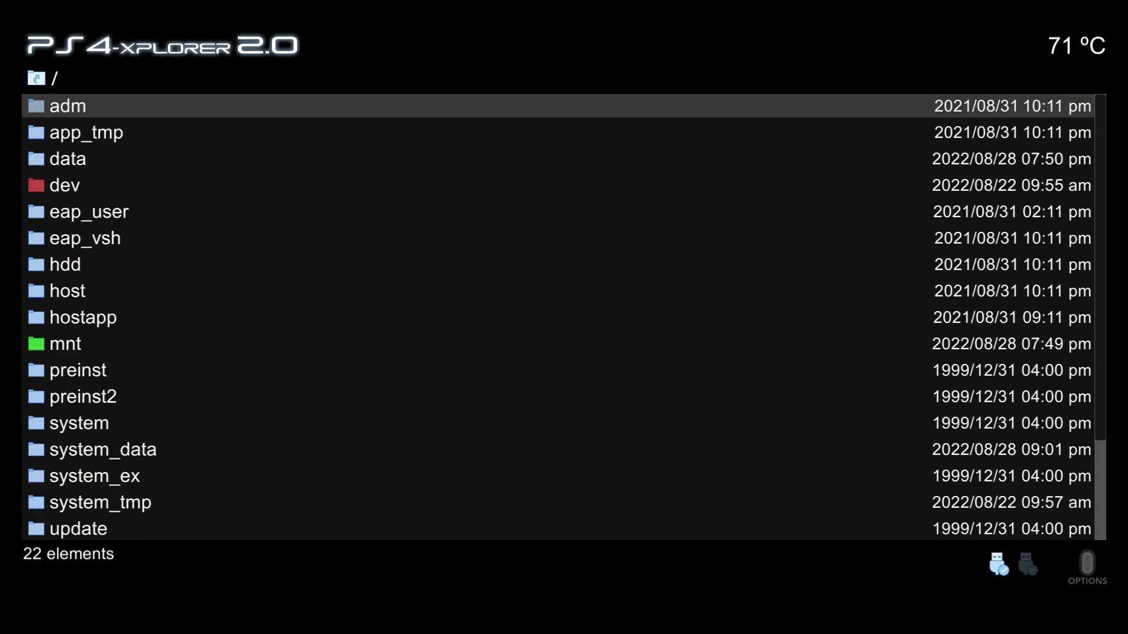
key("Down")
key("Down")
key("Down")
key("Down")
key("Down")
key("Down")
key("Down")
key("Down")
key("Down")
key("Down")
key("Down")
key("Down")
key("Down")
key("Down")
key("Down")
key("Up")
key("Up")
key("Up")
key("Up")
key("Up")
key("Up")
key("Up")
key("Down")
key("Down")
key("Down")
key("Down")
key("Down")
key("Down")
key("Up")
key("Up")
key("Up")
key("Up")
key("Up")
key("Up")
key("Up")
key("Up")
key("Up")
key("Up")
key("Up")
key("Up")
key("Up")
key("Down")
key("Down")
key("Down")
key("Down")
key("Down")
key("Down")
key("Down")
key("Down")
key("Down")
key("Down")
key("Down")
key("Down")
key("Down")
key("Down")
key("Down")
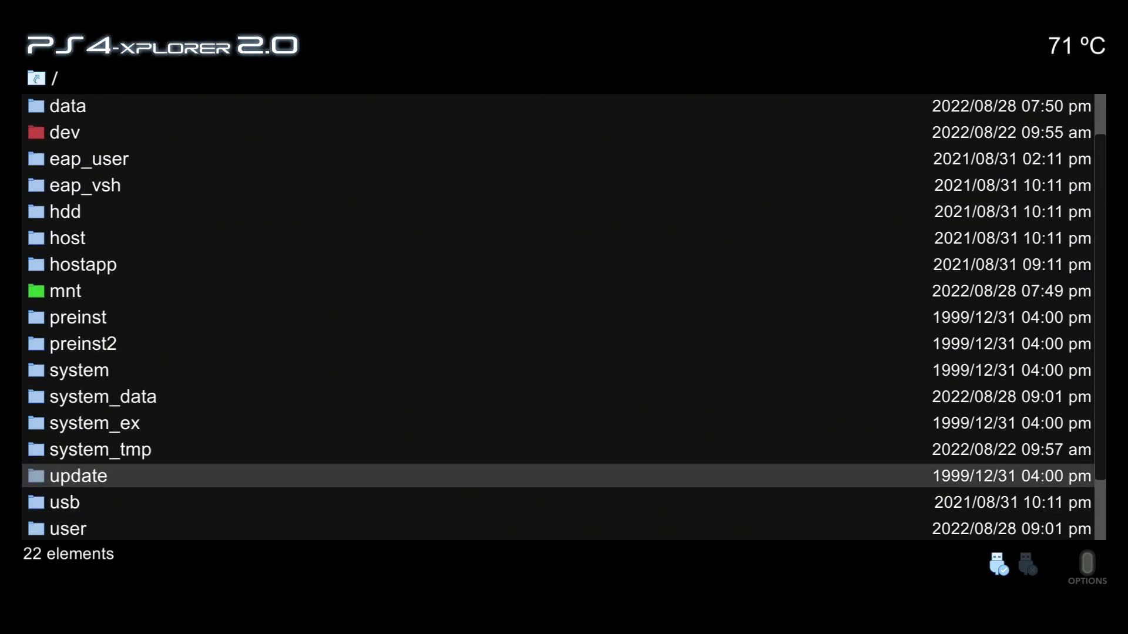
key("Up")
key("Up")
key("Up")
key("Up")
key("Up")
key("Up")
key("Up")
key("Up")
key("Up")
key("Up")
key("Up")
key("Up")
key("Up")
key("Up")
key("Up")
key("Down")
key("Down")
key("Down")
key("Down")
key("Down")
key("Down")
key("Down")
key("Down")
key("Down")
key("Down")
key("Down")
key("Down")
key("Down")
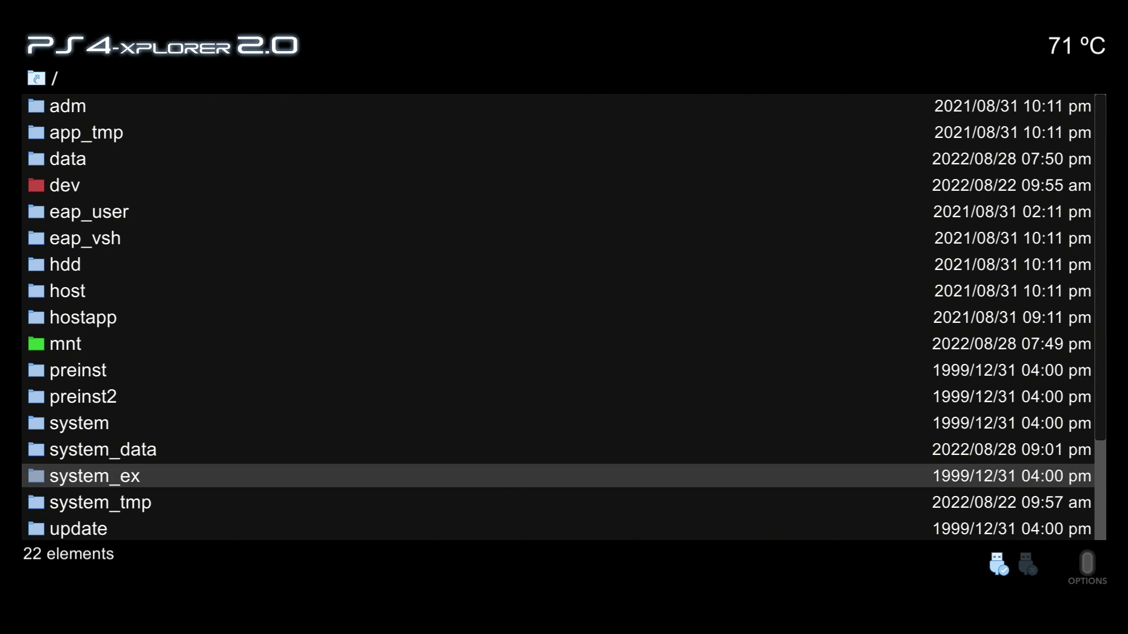
key("Down")
key("Down")
key("Down")
key("Down")
key("Down")
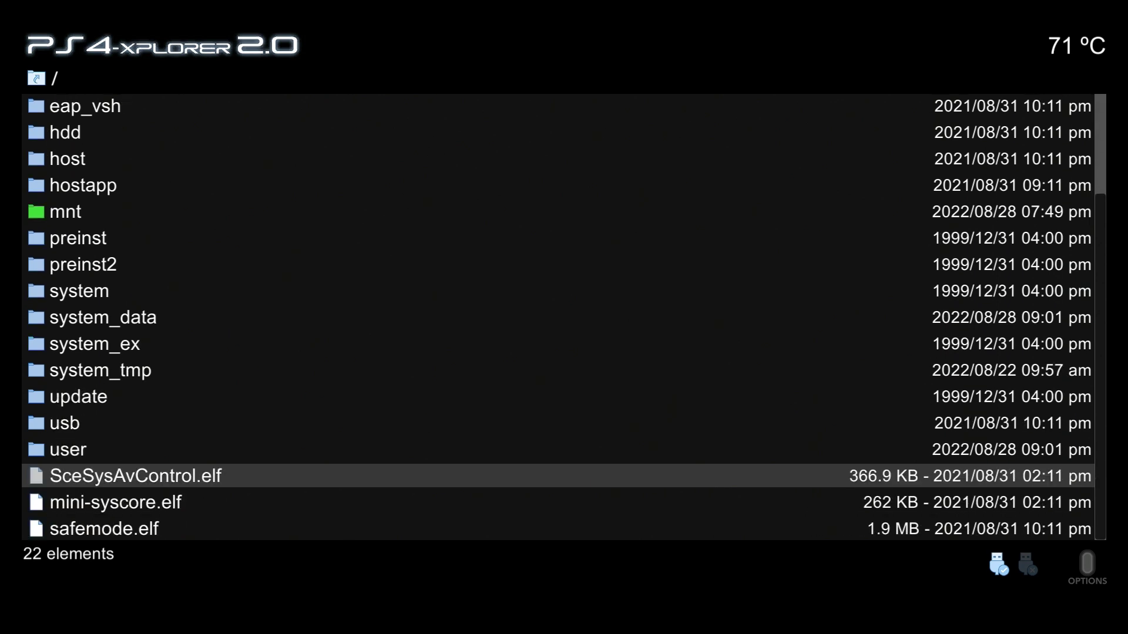
key("Down")
key("Down")
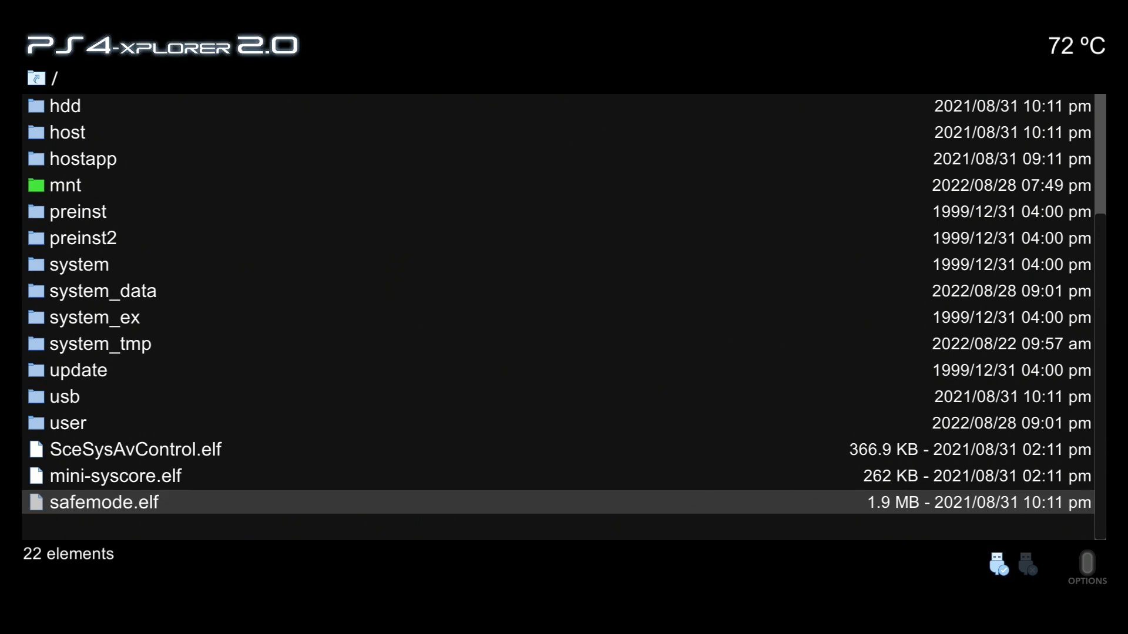
key("Down")
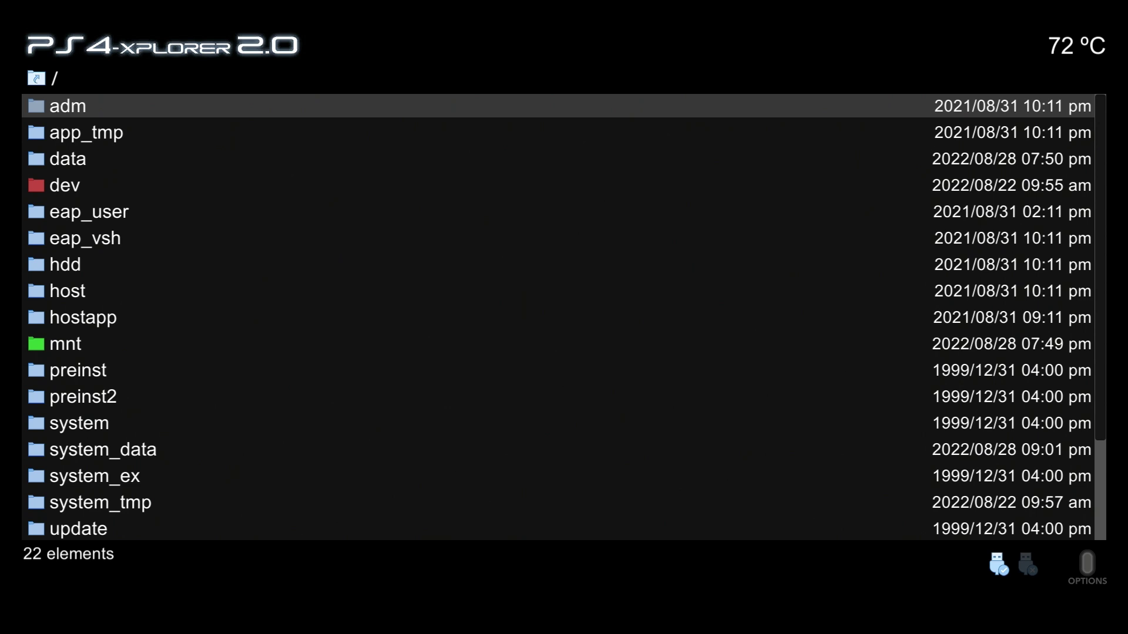
key("Up")
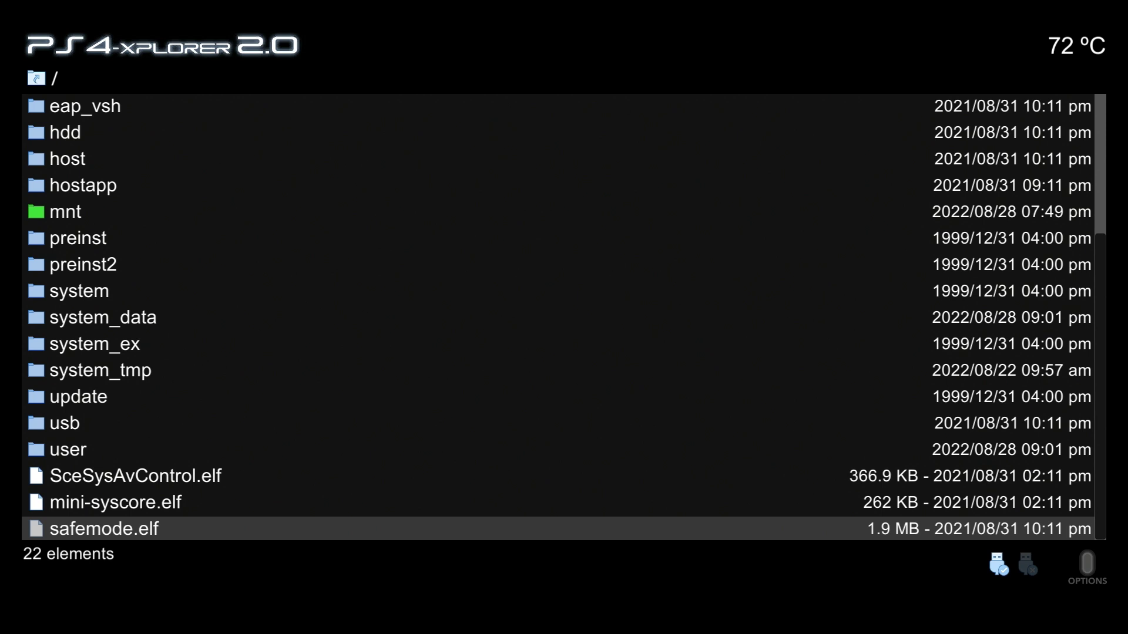
key("Up")
key("Up")
key("Up")
key("Left")
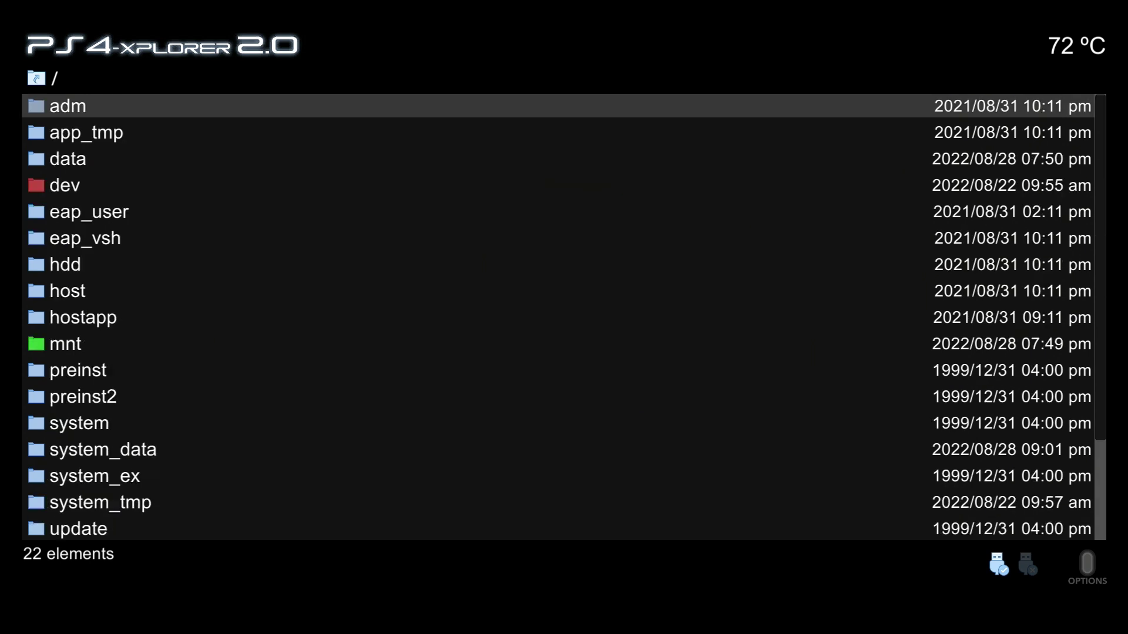
key("Down")
key("Down")
key("Down")
key("Down")
key("Down")
key("Down")
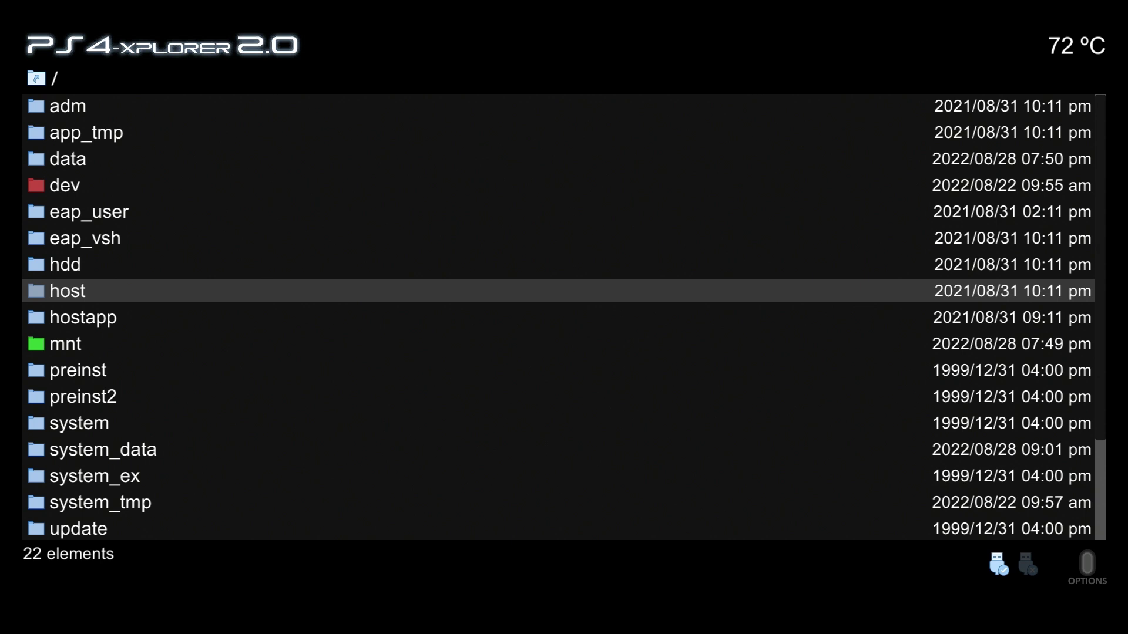
key("Down")
key("Down")
key("Down")
key("Down")
key("Down")
key("Down")
key("Down")
key("Down")
key("Down")
key("Down")
key("Down")
key("Down")
key("Down")
key("Down")
key("Down")
key("Down")
key("Down")
key("Down")
key("Down")
key("Down")
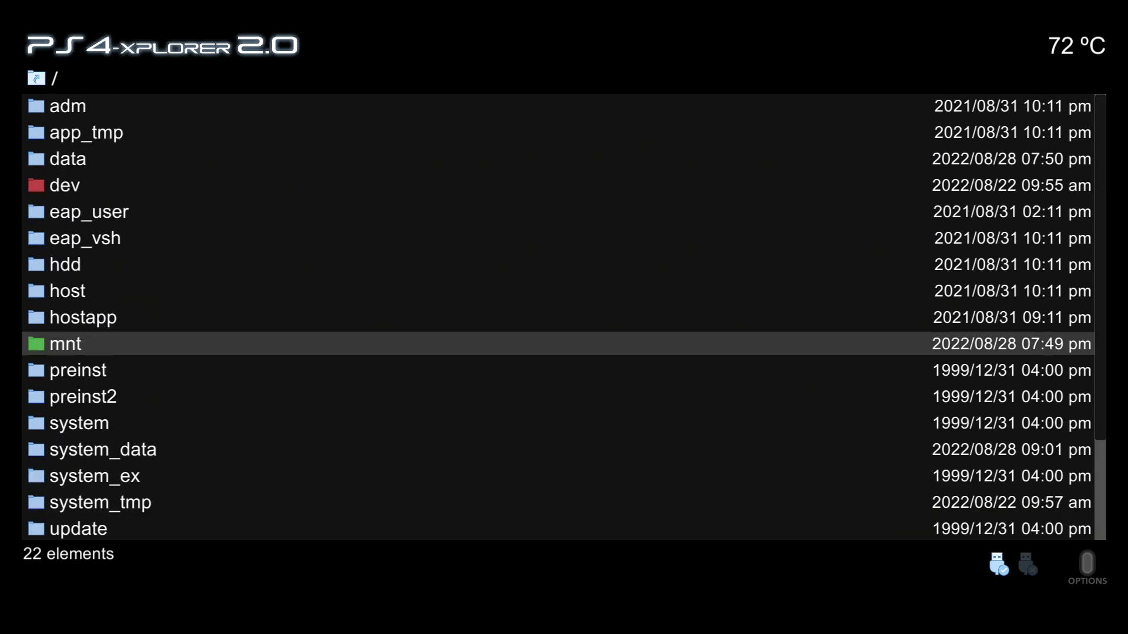
key("Down")
key("Down")
key("Down")
key("Down")
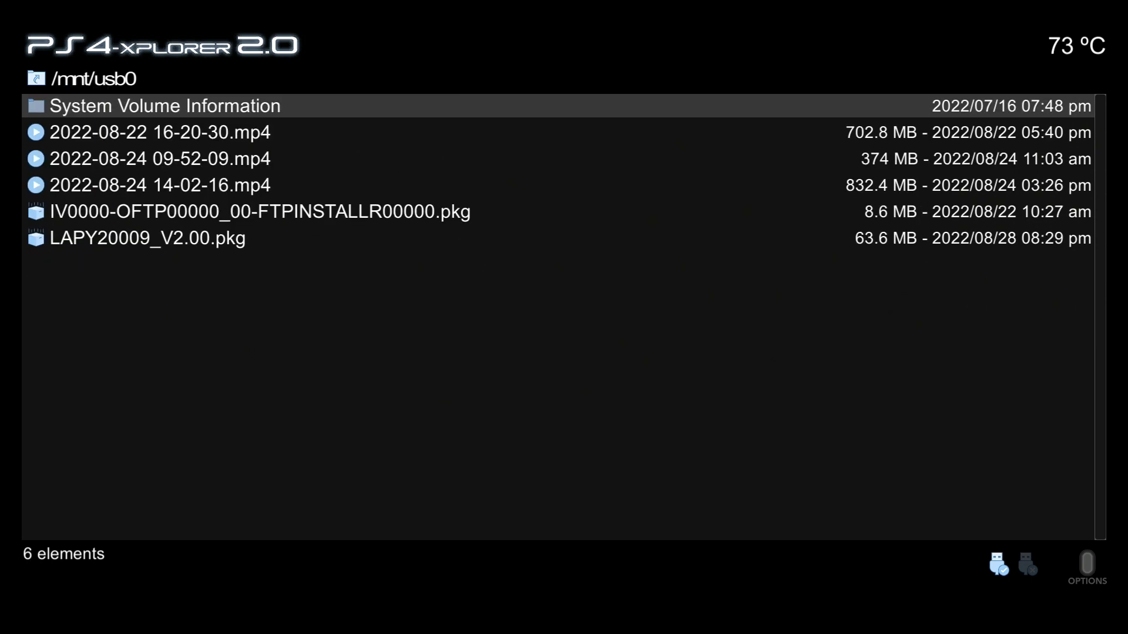
key("Down")
key("space")
key("Down")
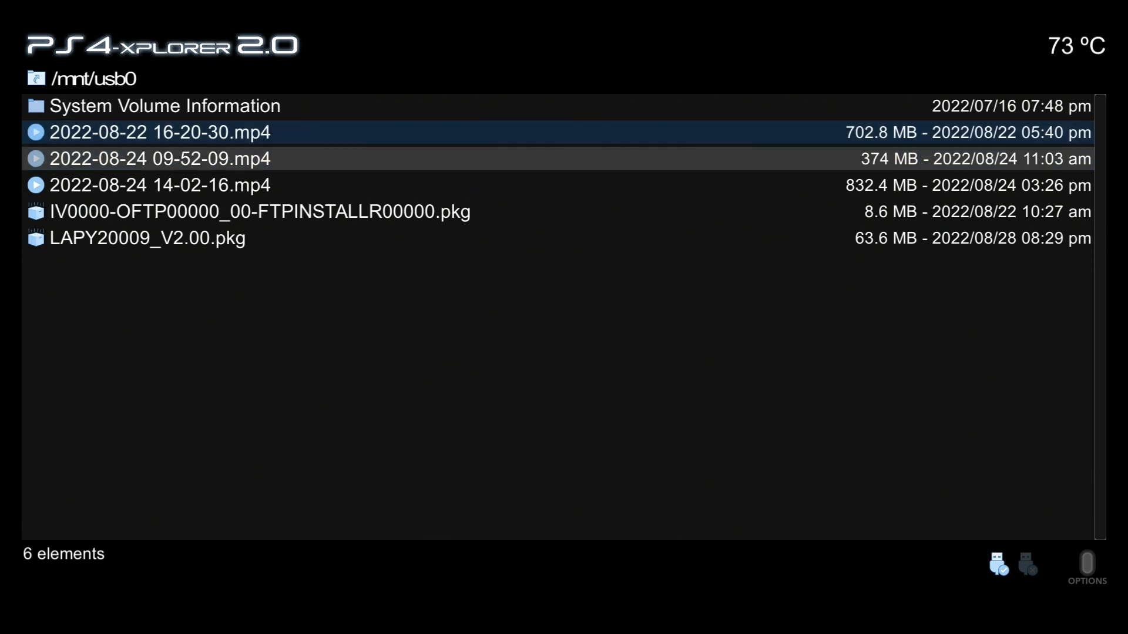
key("space")
key("Down")
key("space")
key("Down")
key("Down")
key("Down")
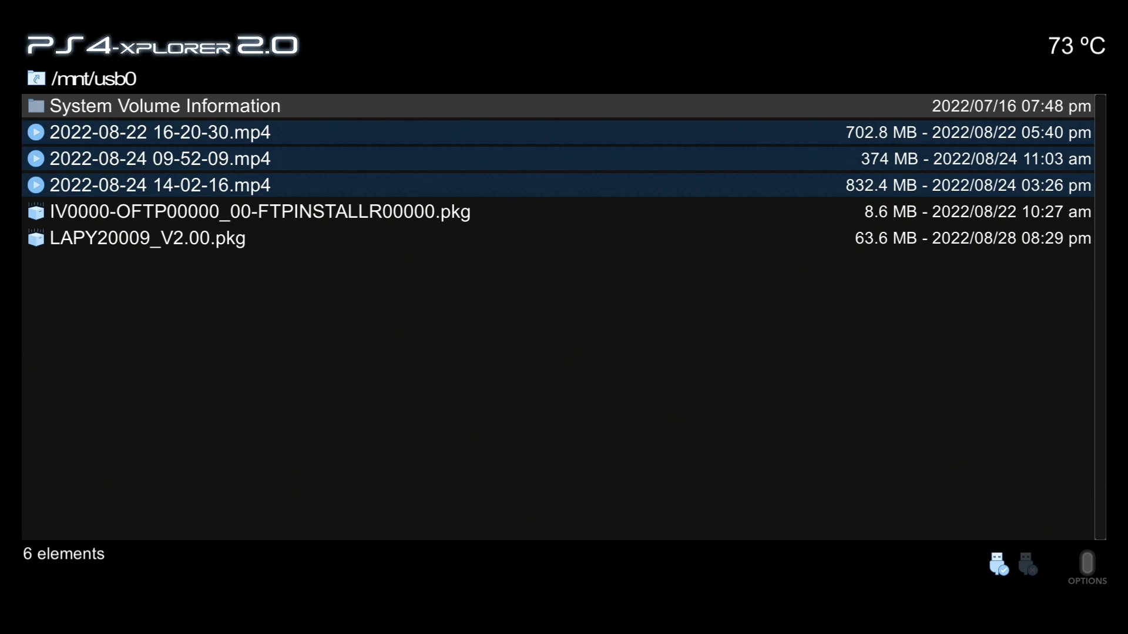
- Select every entry on the drive, then step down through the files to the first mp4
key("ctrl+a")
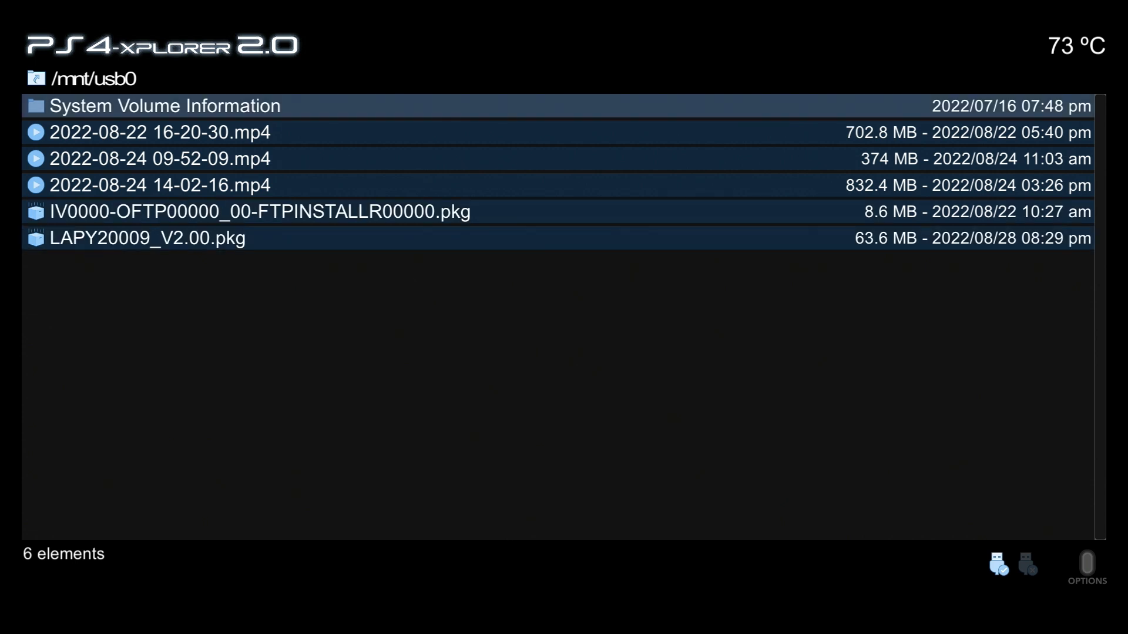
key("Down")
key("Down")
key("Down")
key("Down")
key("Down")
key("Down")
key("Down")
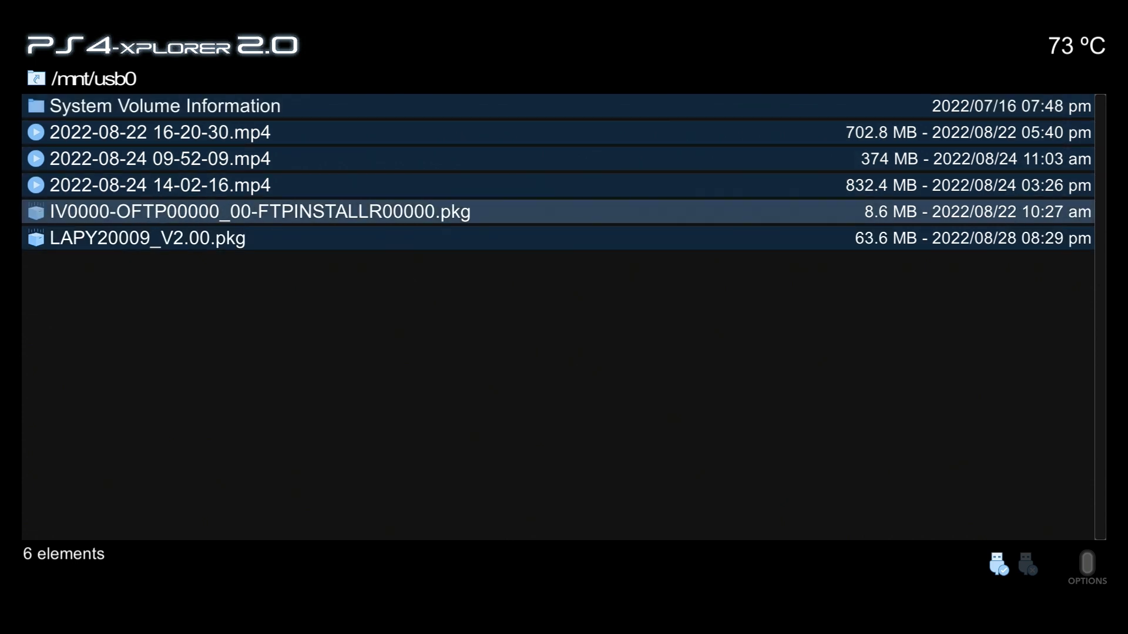
key("Down")
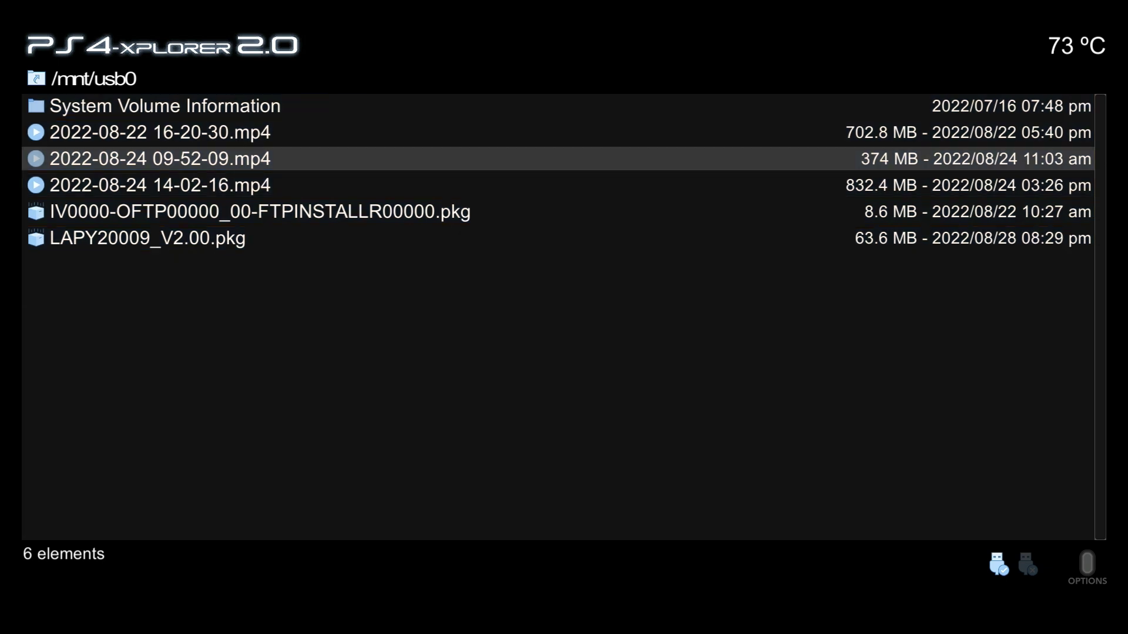
key("Down")
key("Down")
key("Down")
key("Down")
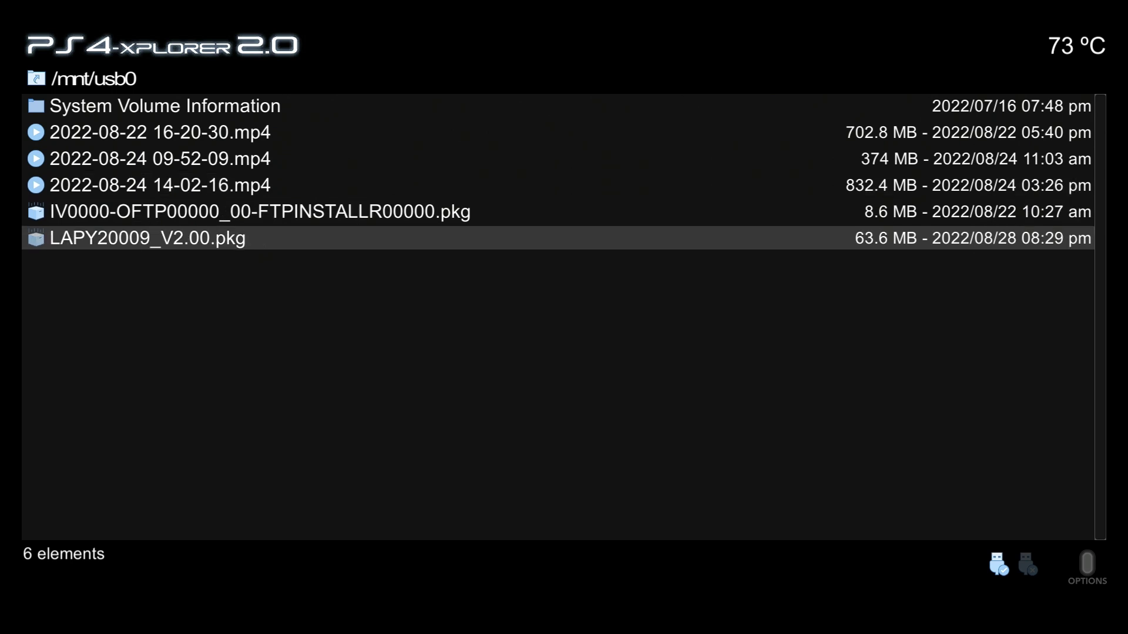
key("Down")
- Mark the 14-02-16 video and LAPY20009_V2.00.pkg, select all, then clear all marks
key("Down")
key("Down")
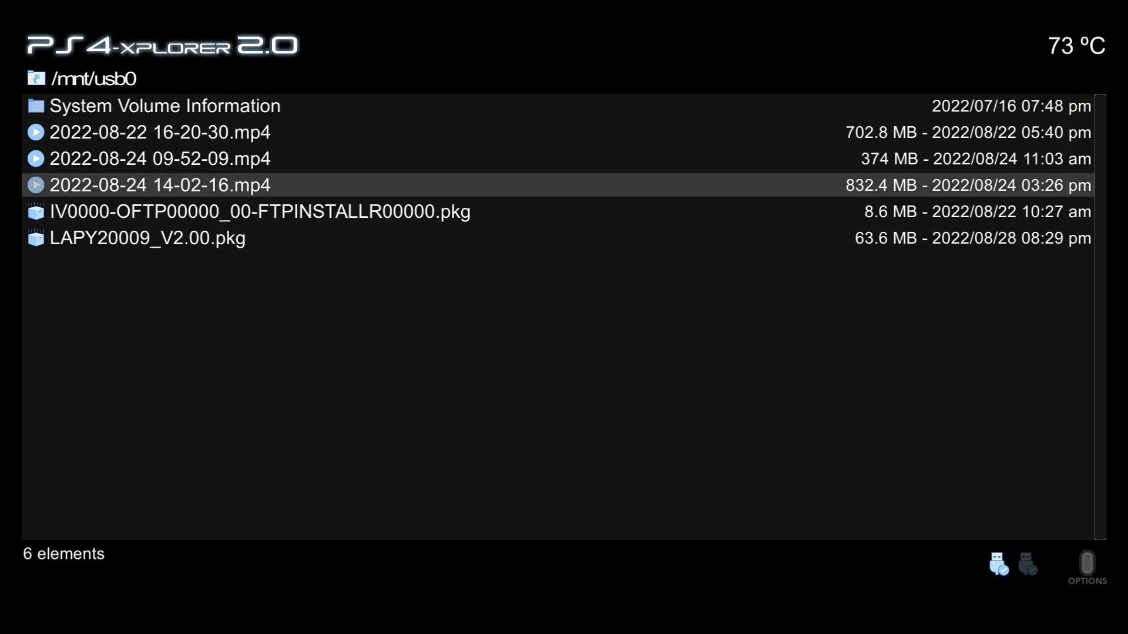
key("space")
key("Down")
key("Down")
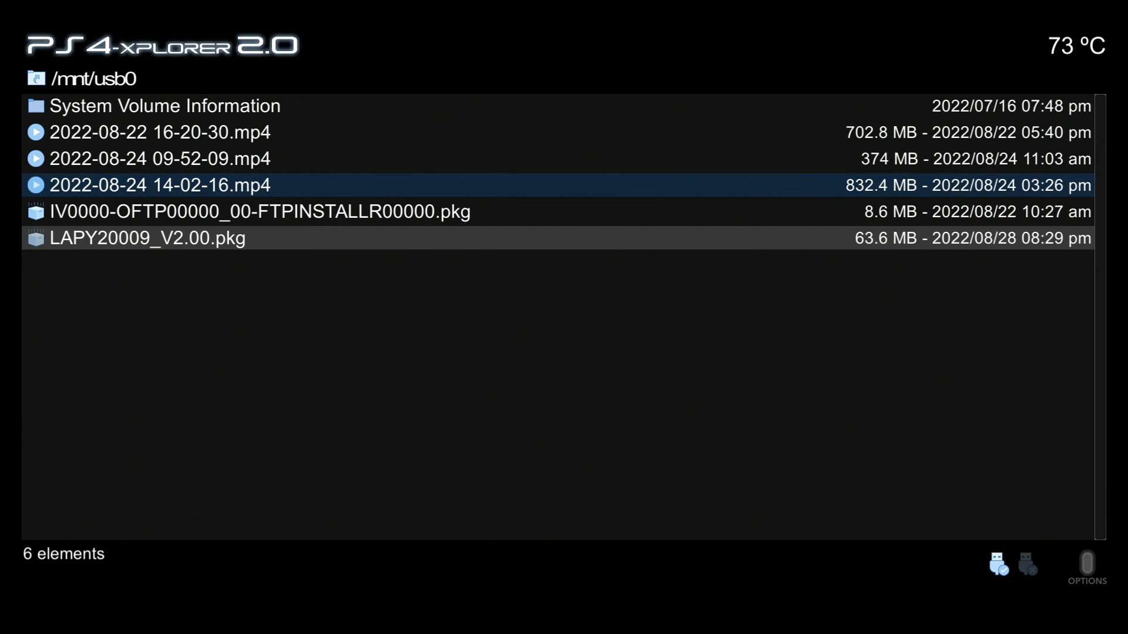
key("space")
key("Down")
key("Down")
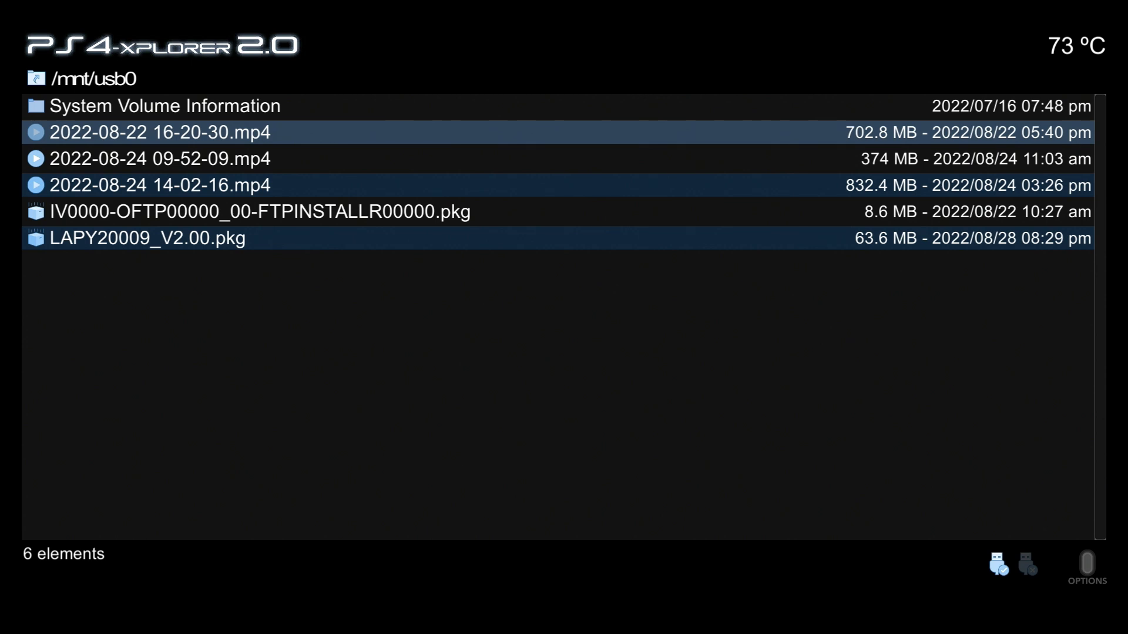
key("ctrl+a")
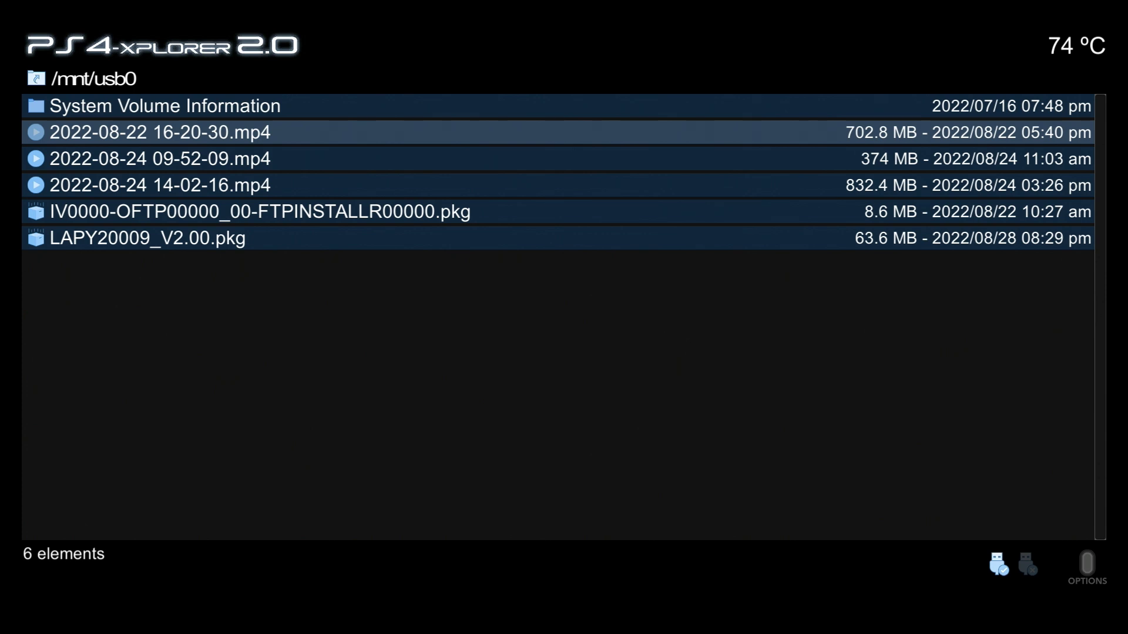
key("Escape")
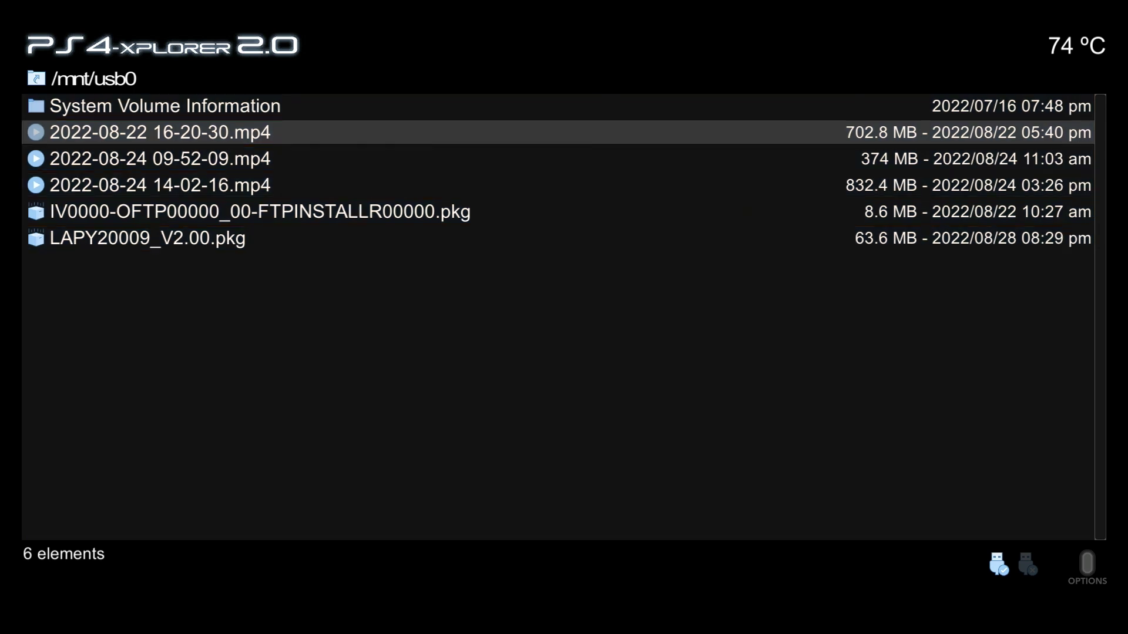
- Return to root and browse Advance Options from Search through Installed PKGs
key("Home")
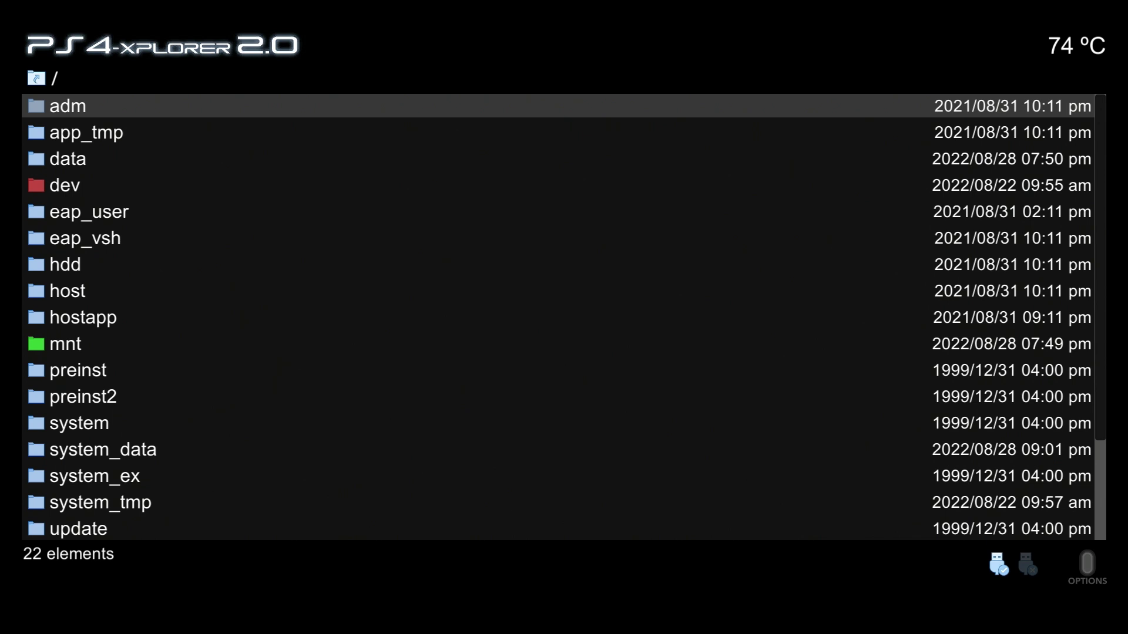
key("Menu")
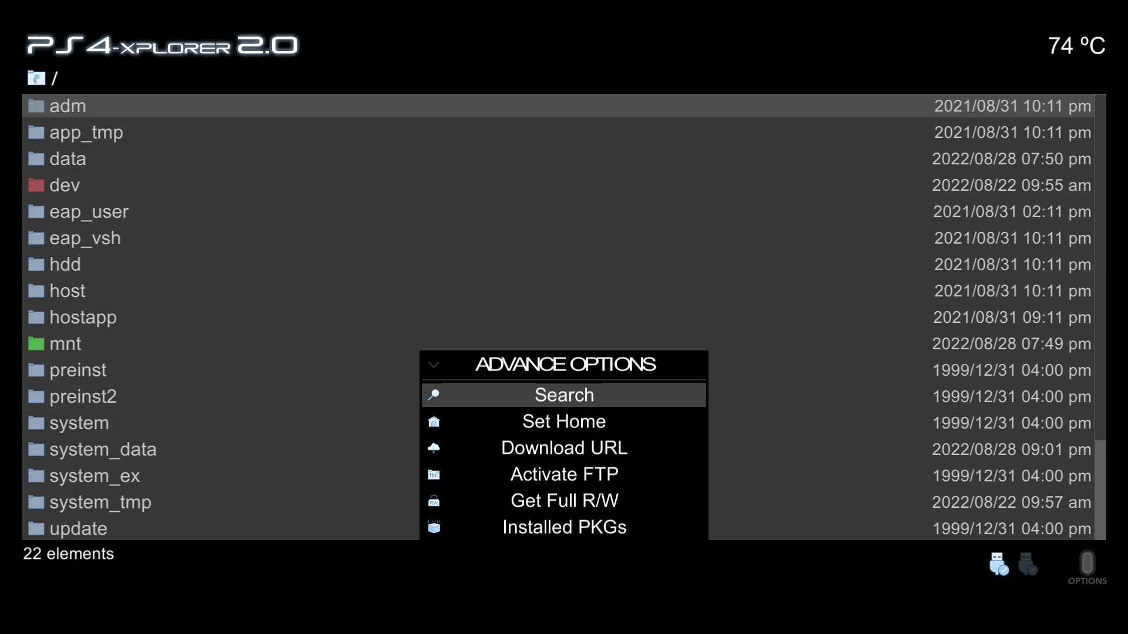
key("Down")
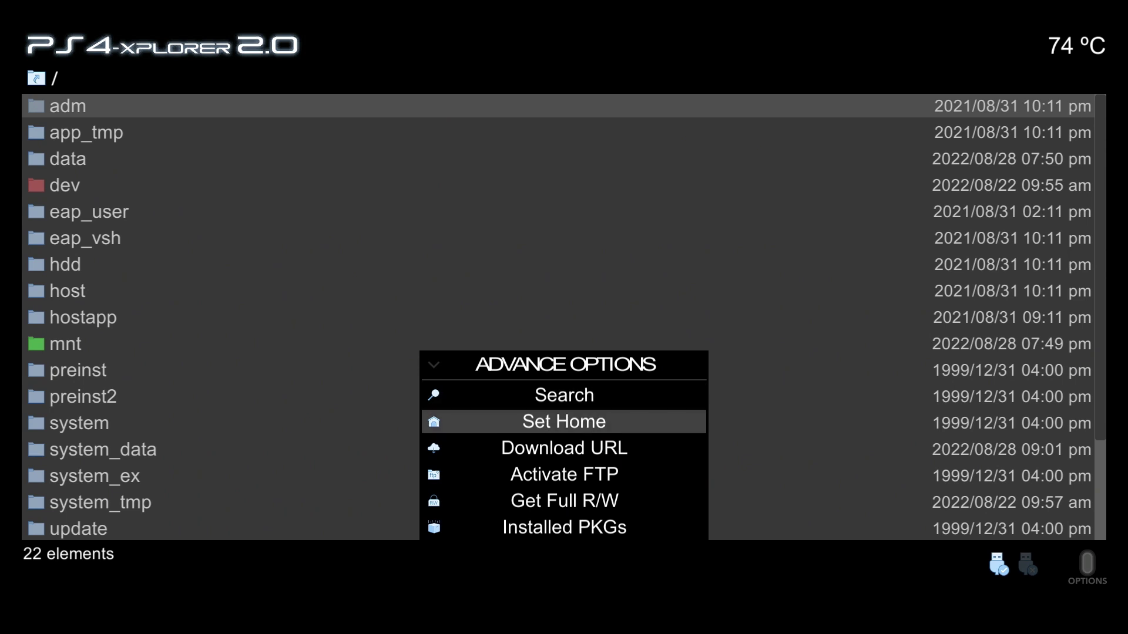
key("Down")
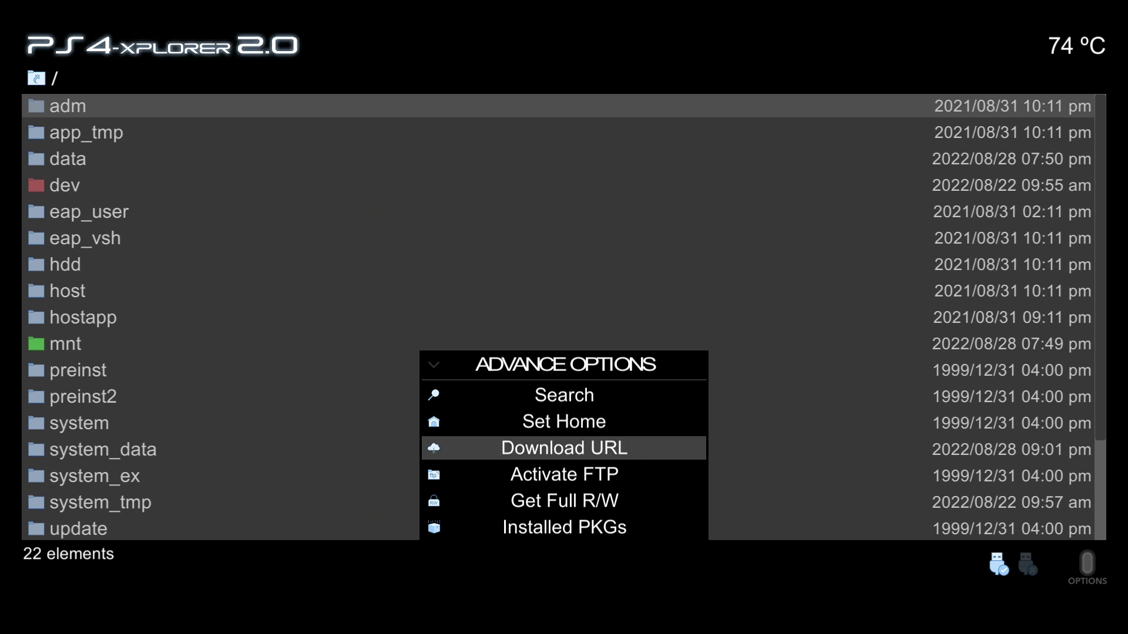
key("Down")
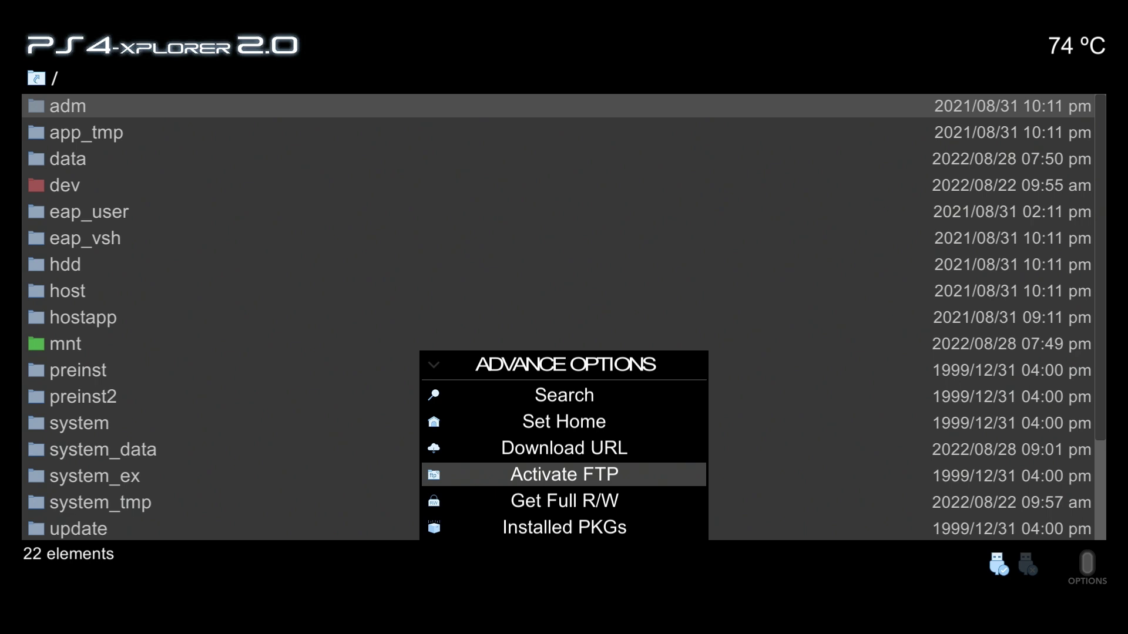
key("Down")
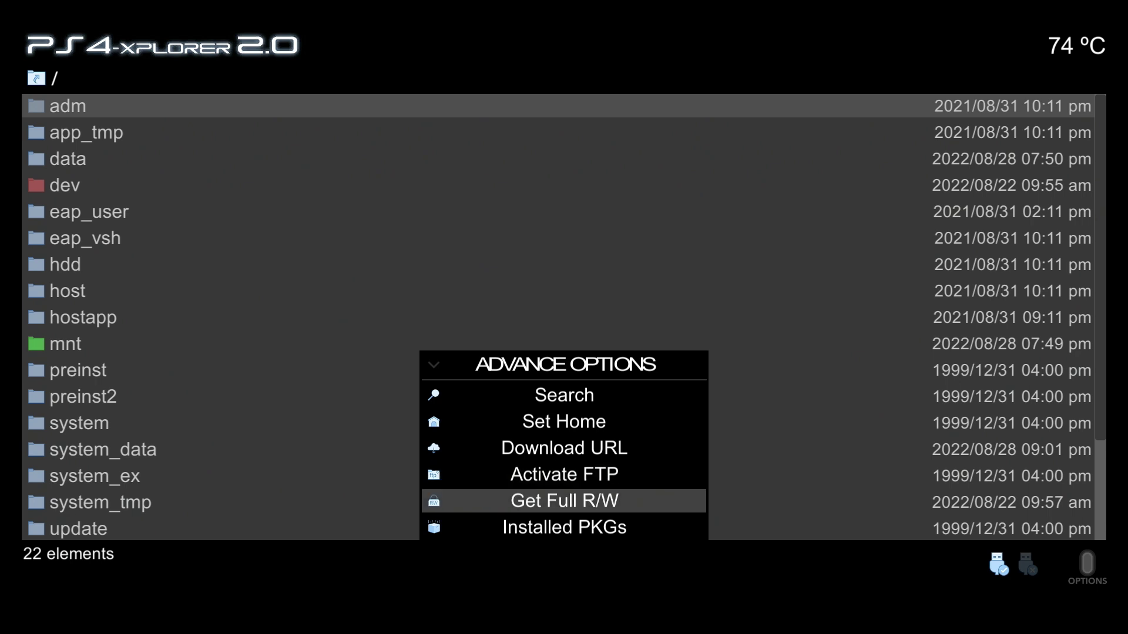
key("Down")
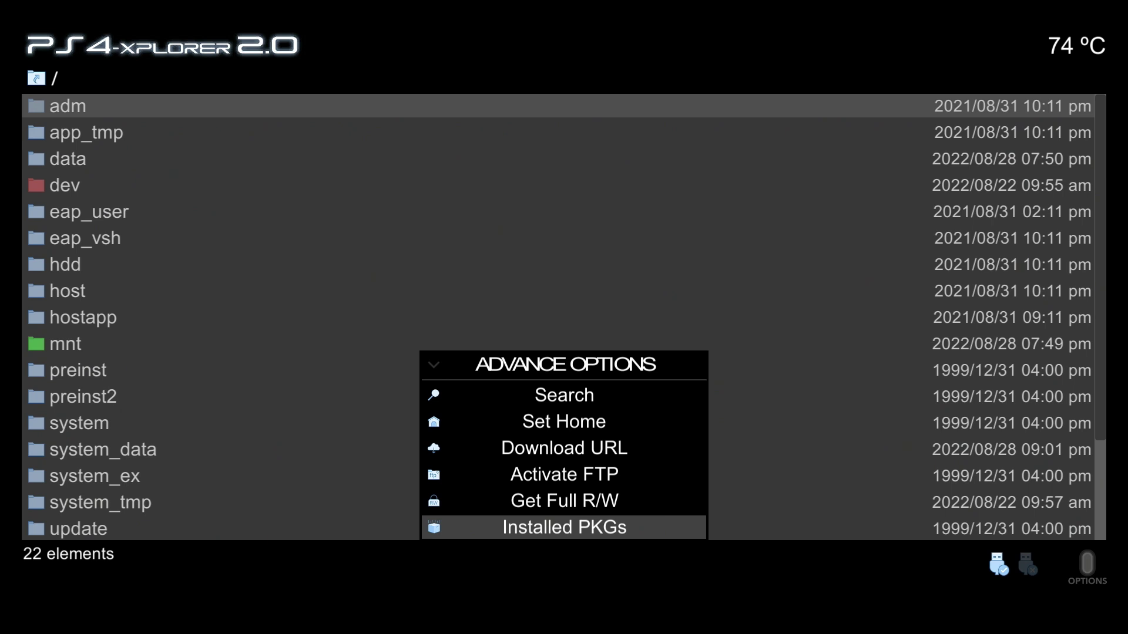
key("Down")
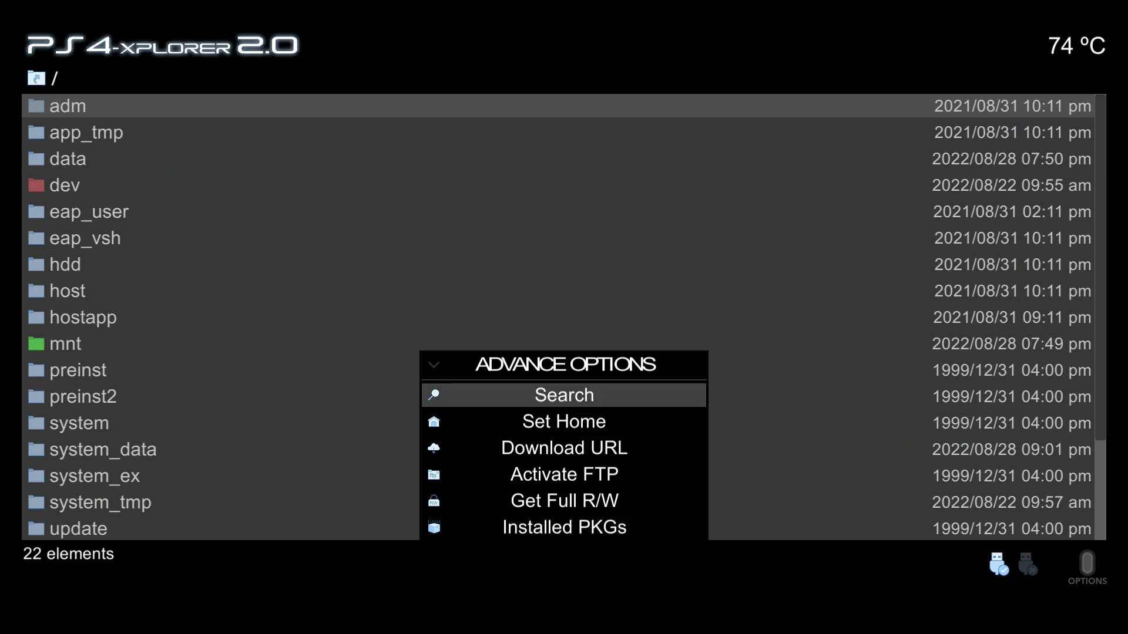
- Search the root folder for 'Mnt'
key("Return")
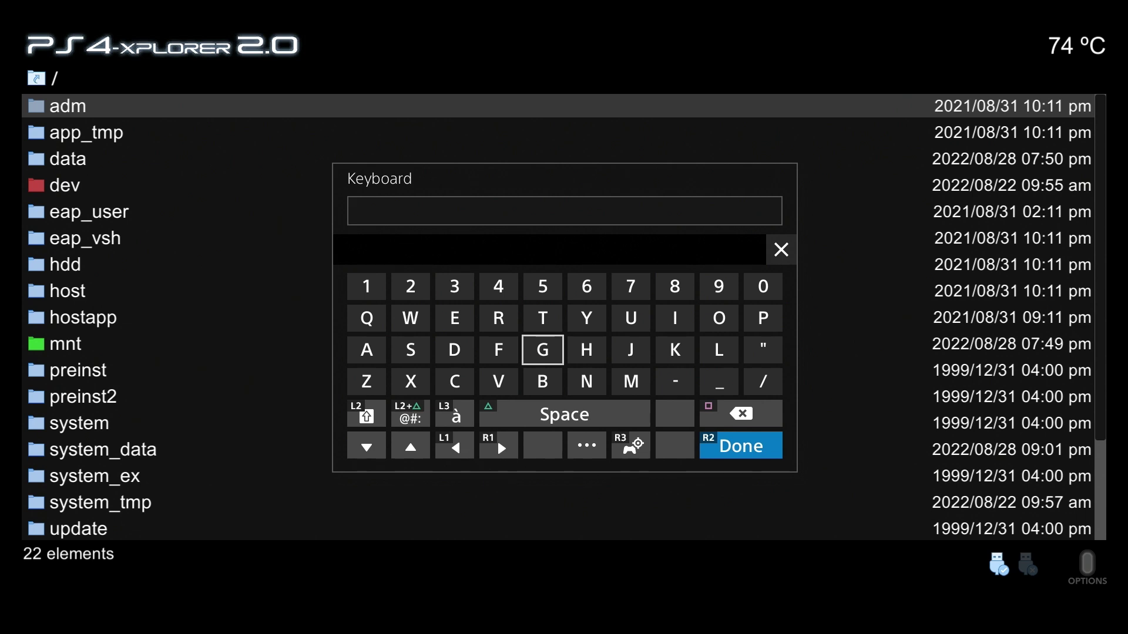
key("Right")
key("Right")
key("Down")
type("M")
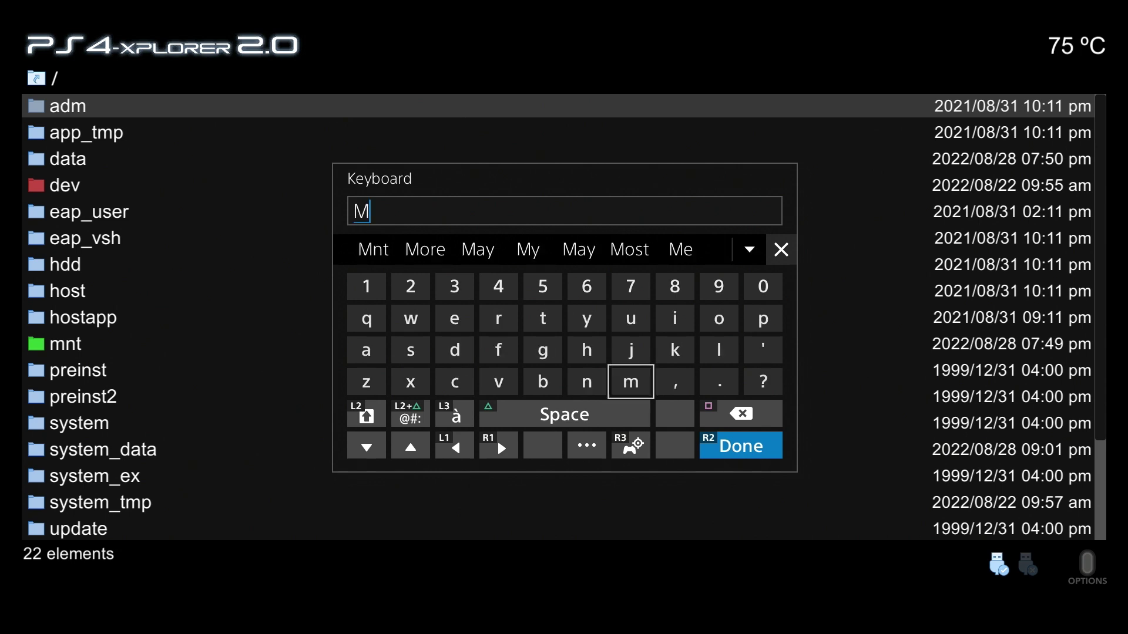
type("nt")
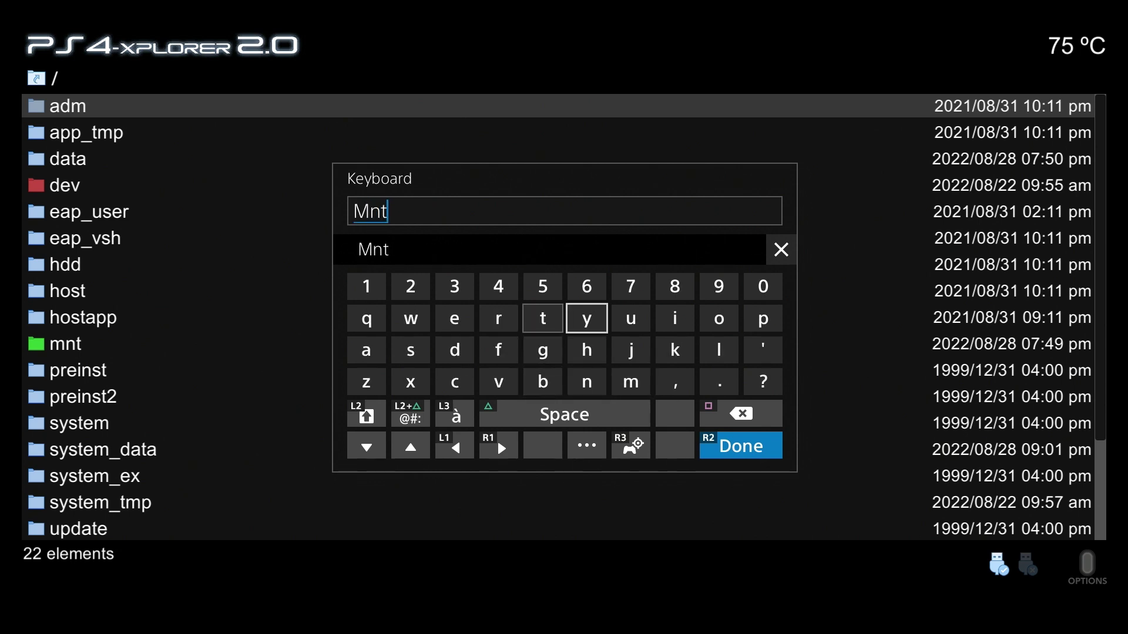
key("Right")
key("Right")
key("Right")
key("Down")
key("Down")
key("Down")
key("Down")
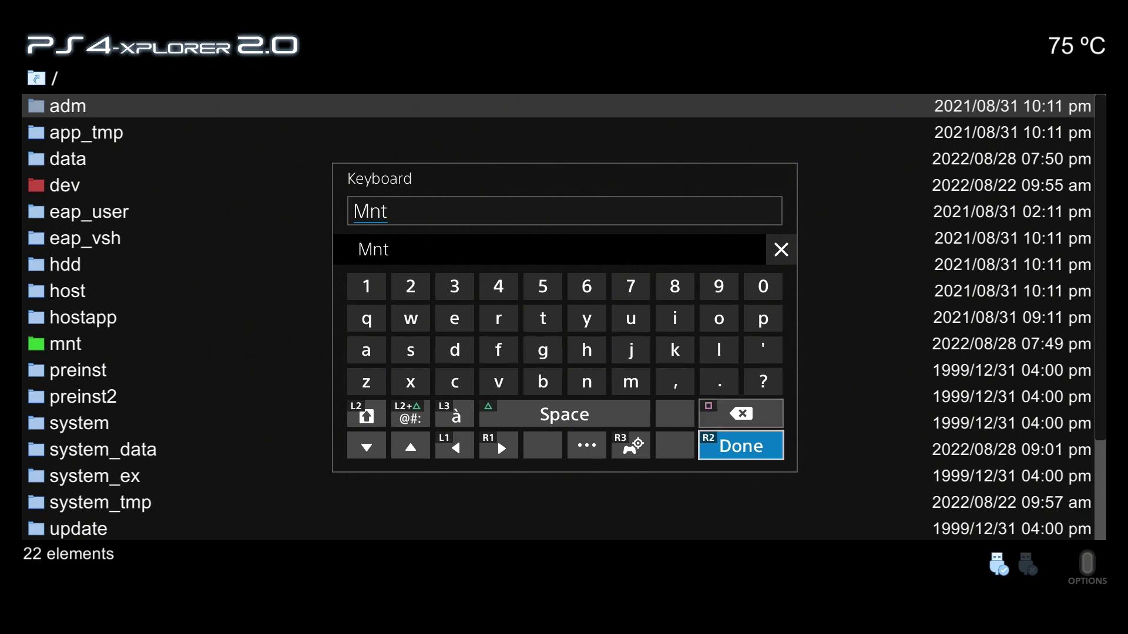
key("Return")
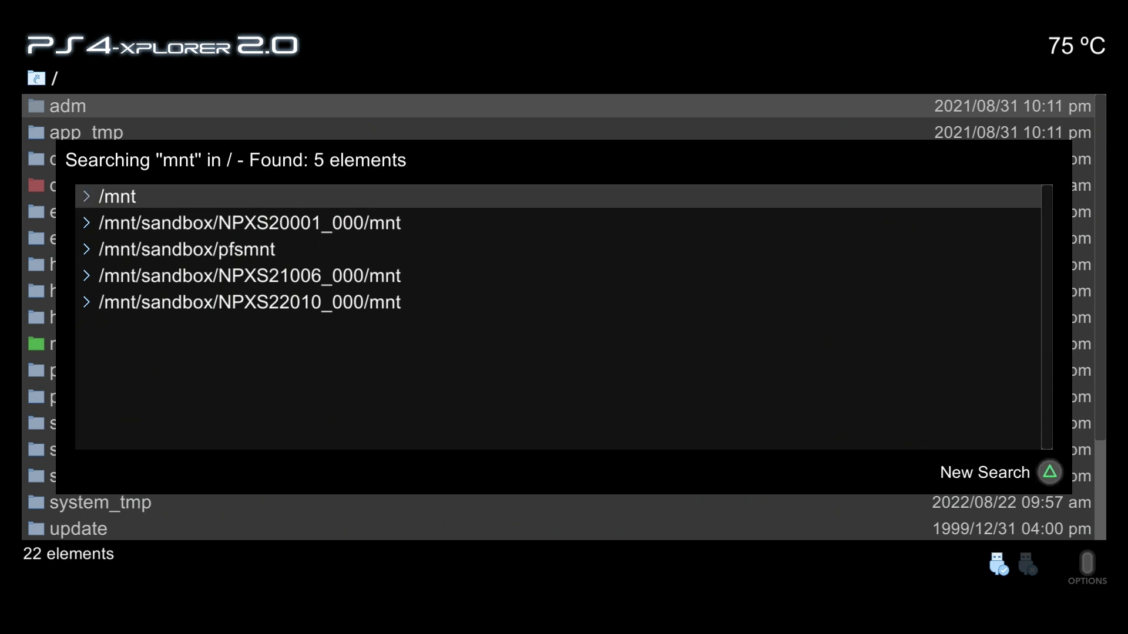
- Jump to the /mnt/sandbox/NPXS20001_000/mnt result and open that mnt folder
key("Down")
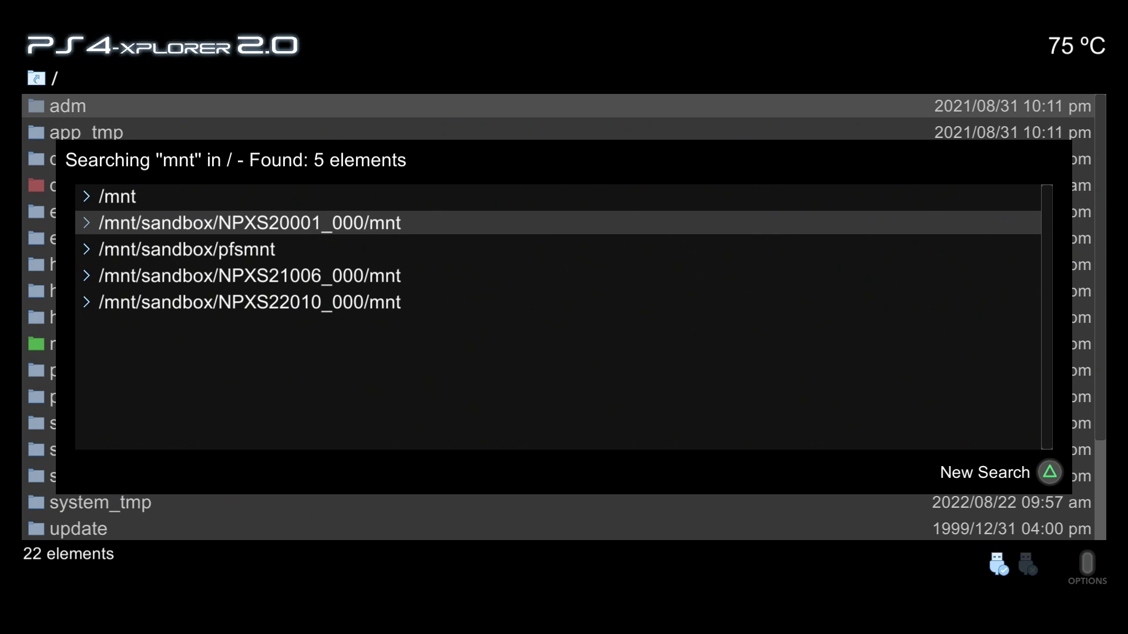
key("Return")
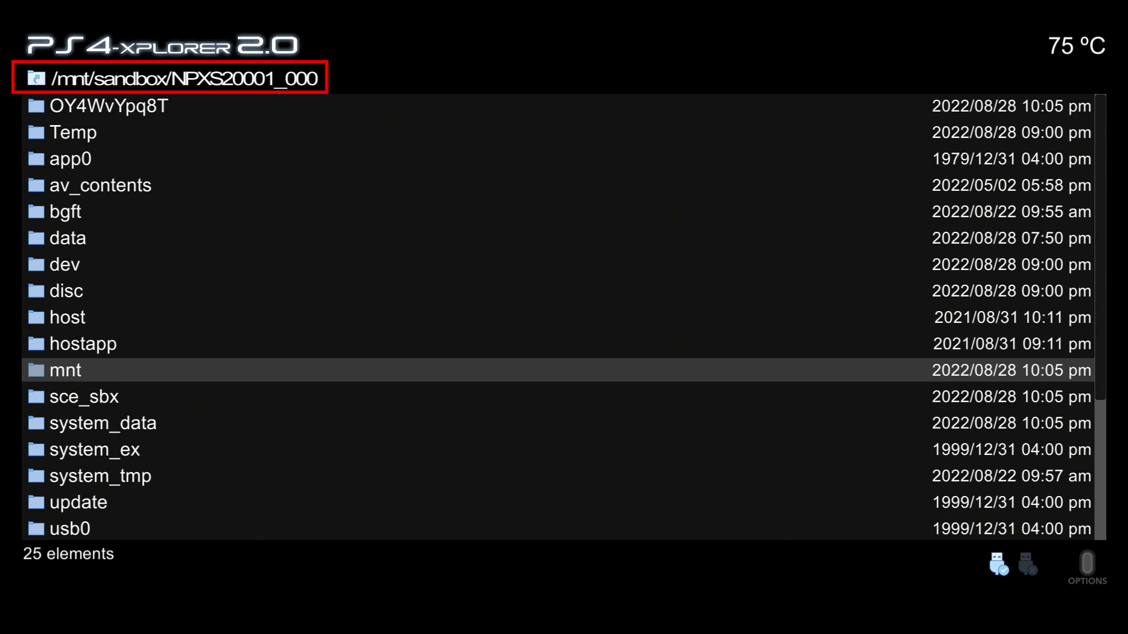
key("Return")
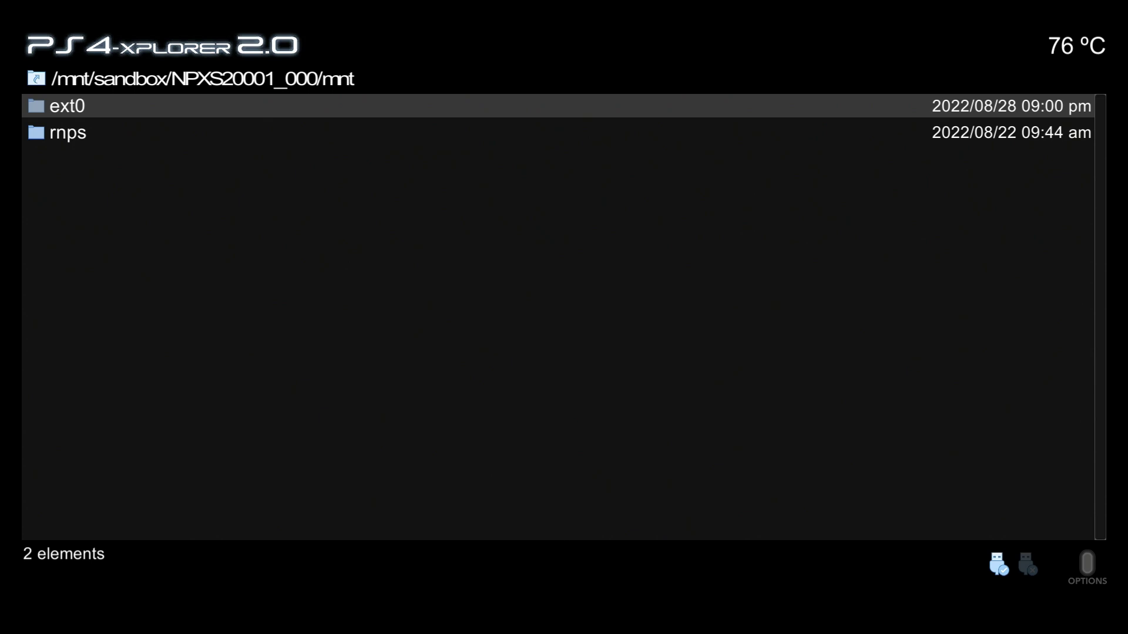
key("BackSpace")
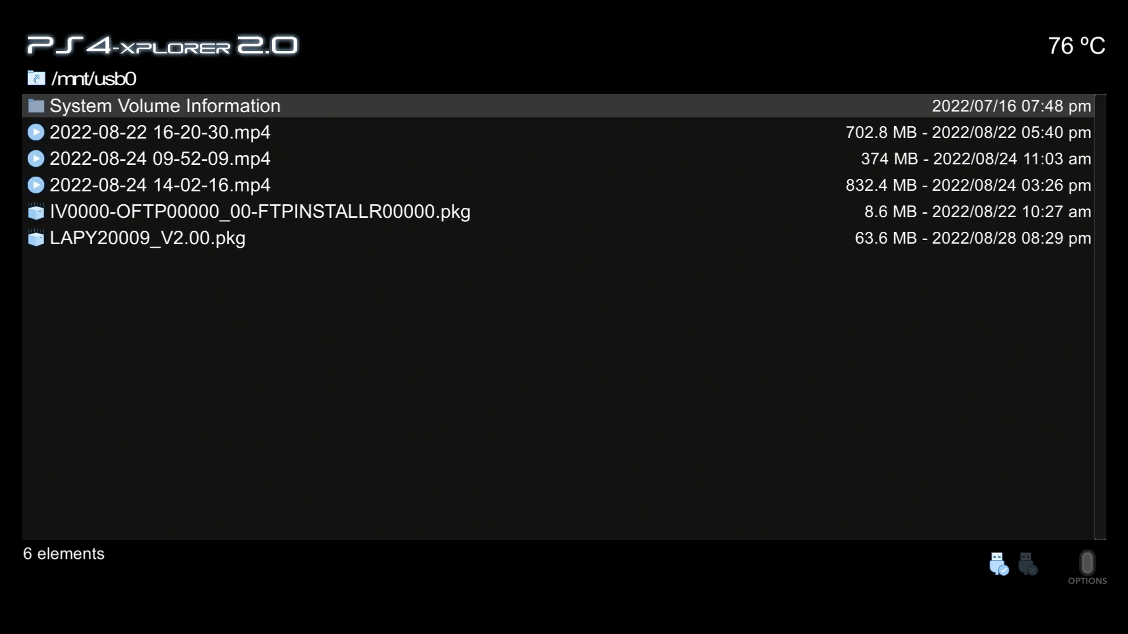
key("Down")
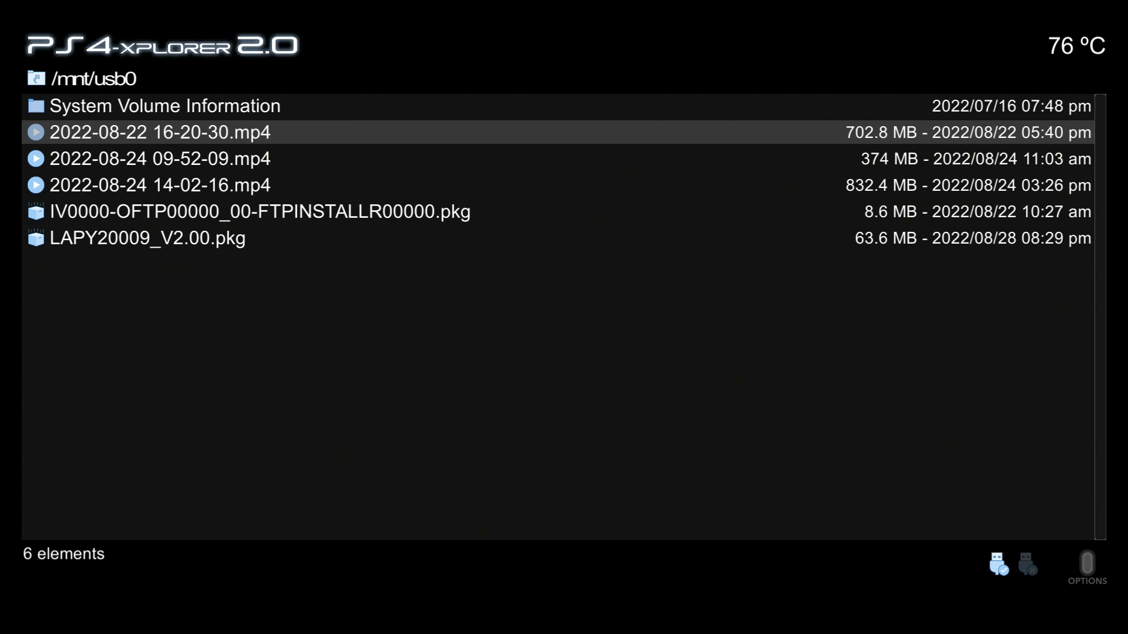
key("space")
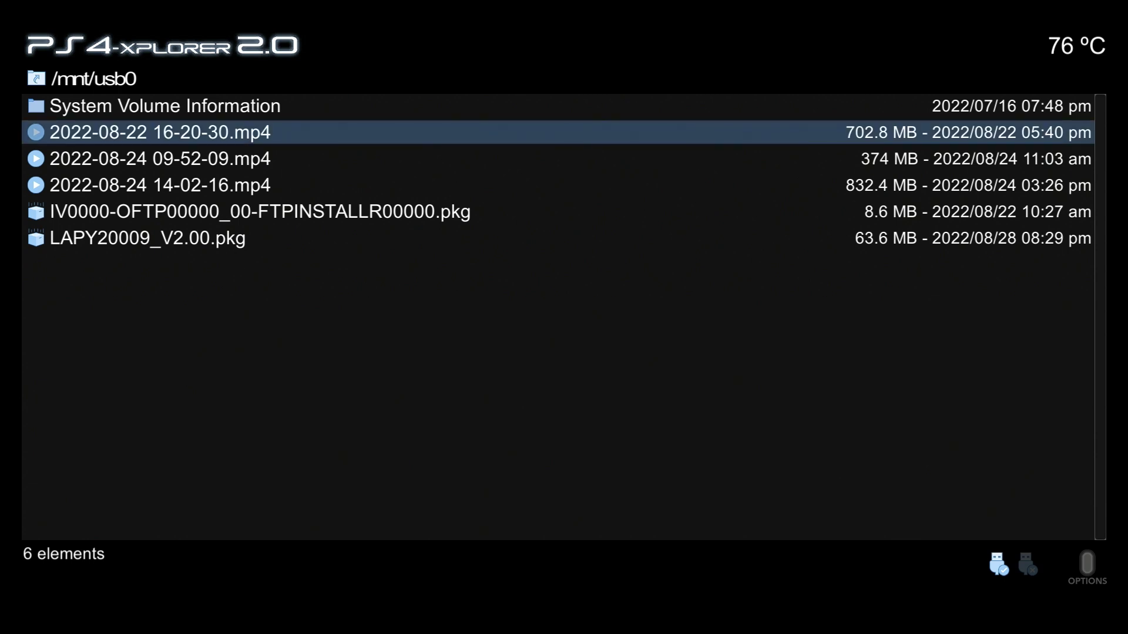
key("Menu")
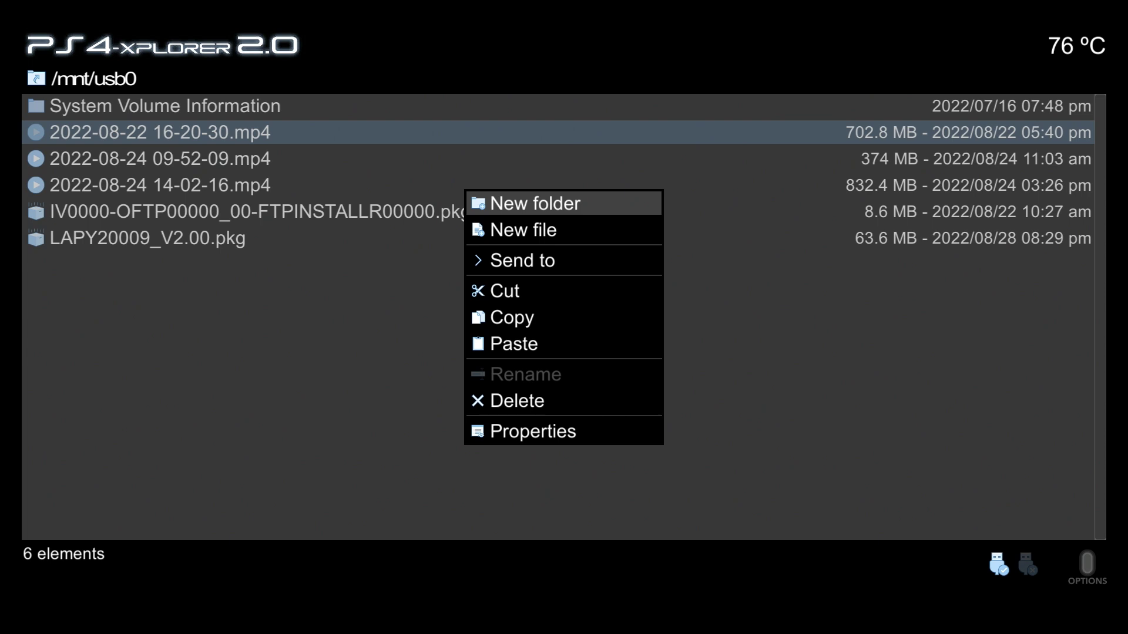
- Send the marked video to /data via Send to
key("Down")
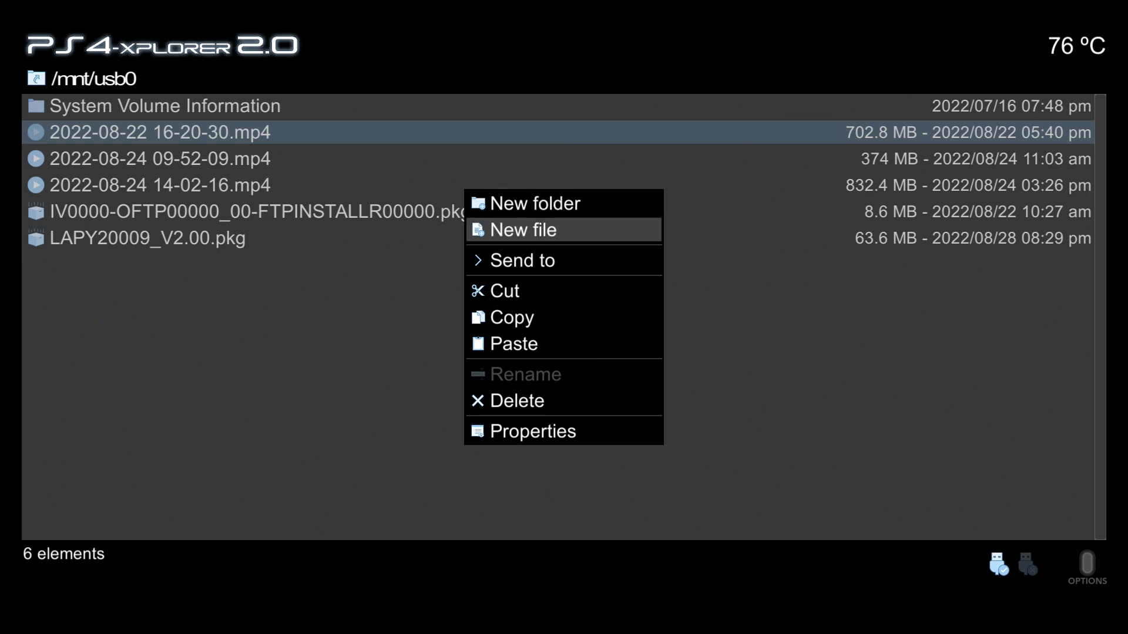
key("Down")
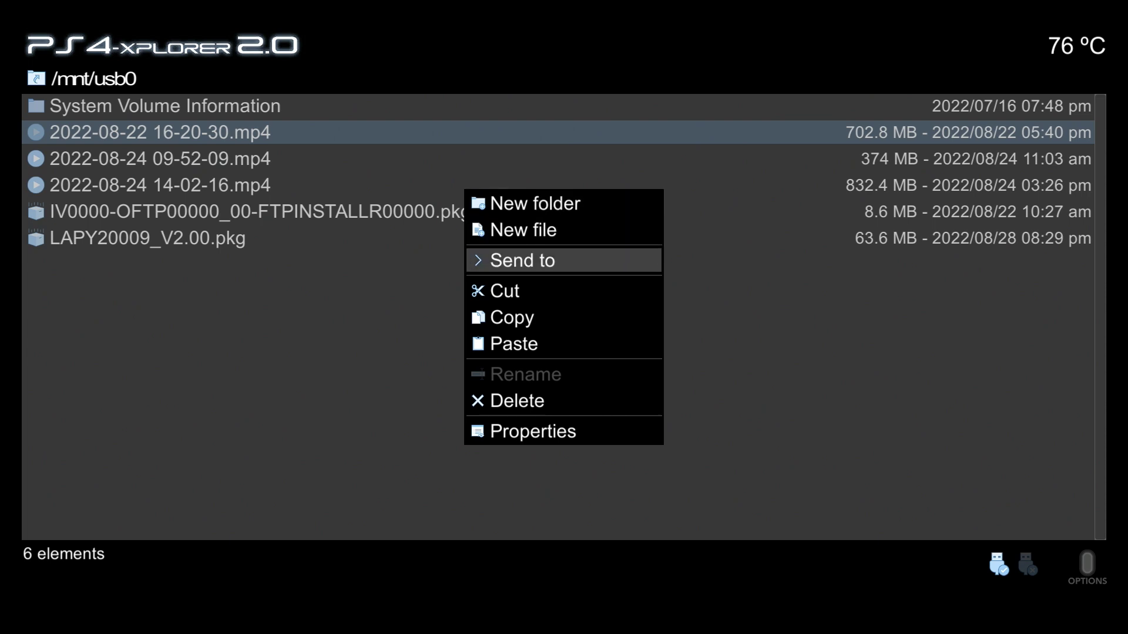
key("Right")
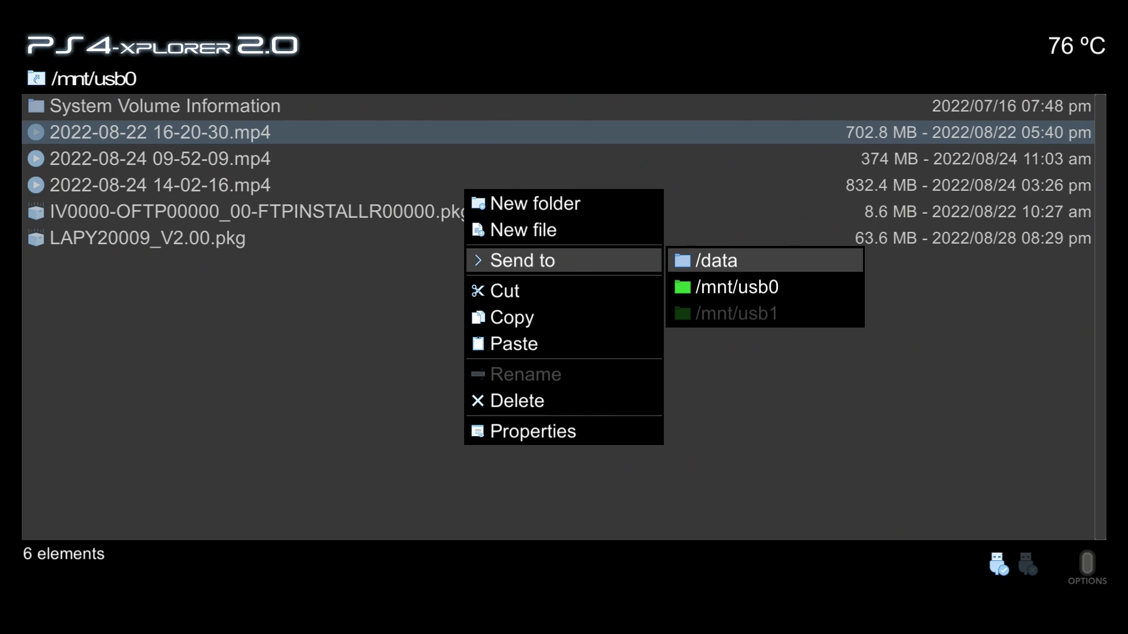
left_click(763, 286)
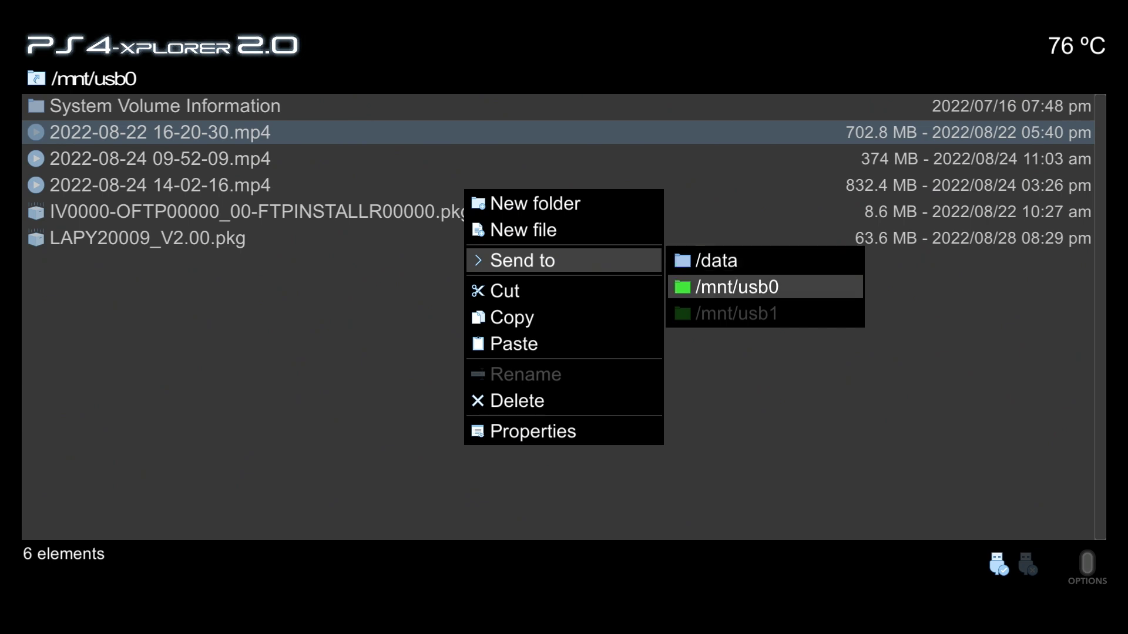
left_click(763, 313)
left_click(763, 287)
left_click(764, 260)
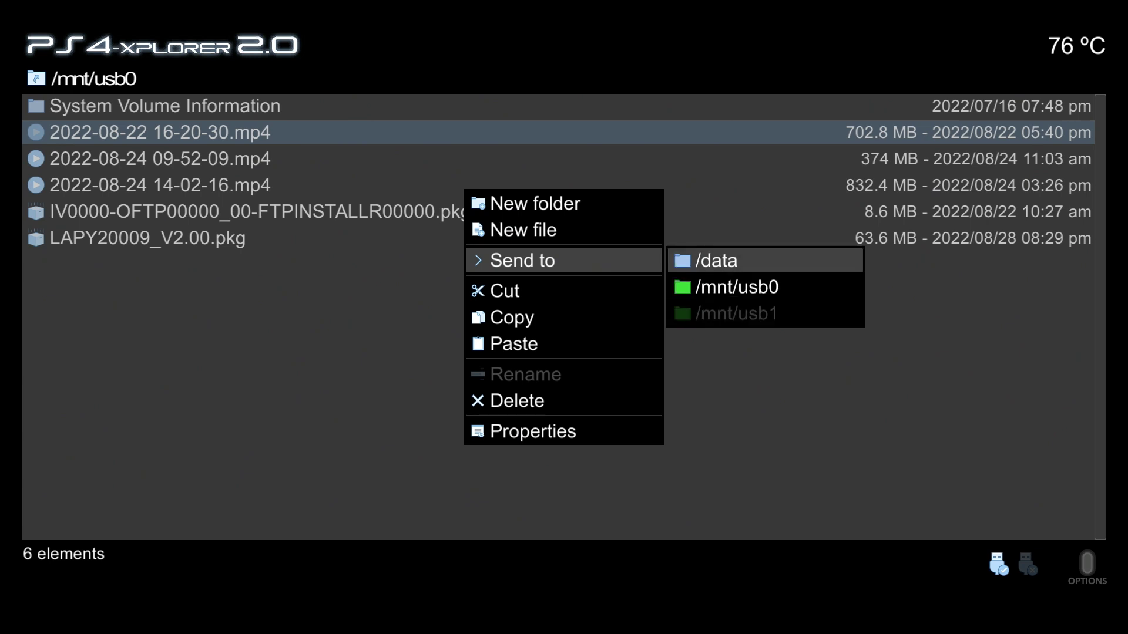
key("Return")
left_click(558, 106)
left_click(558, 132)
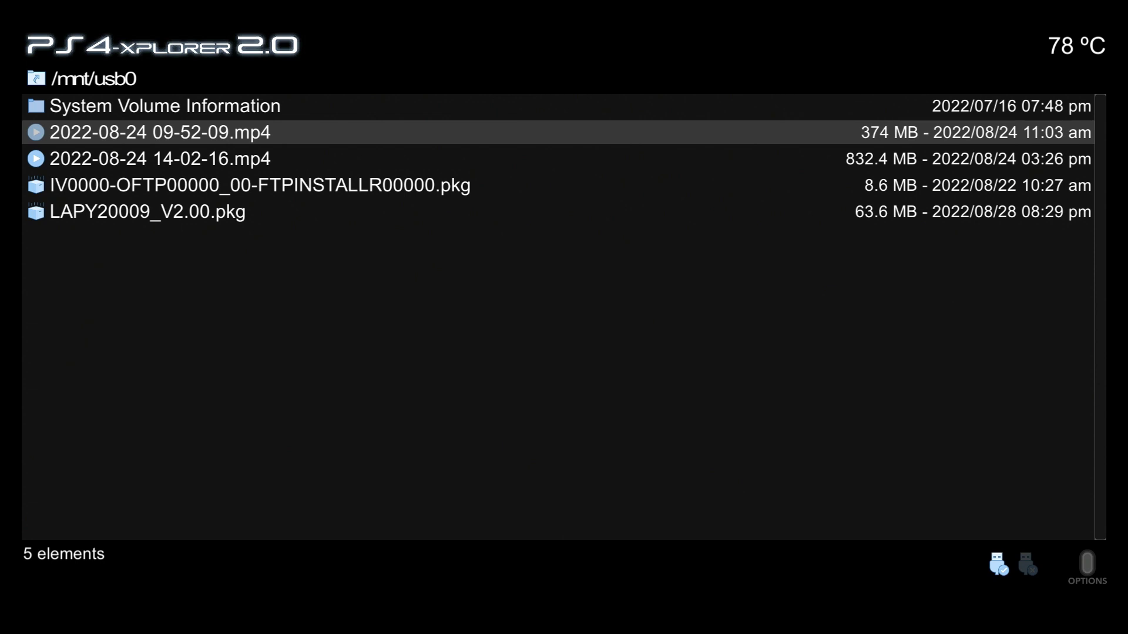
key("Menu")
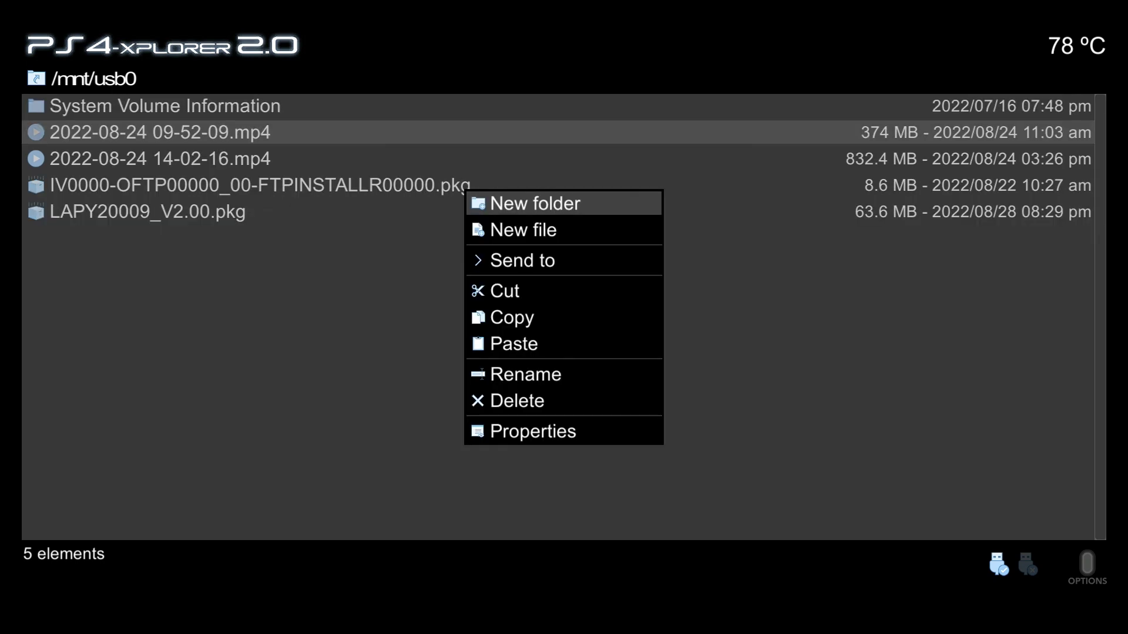
left_click(564, 260)
left_click(564, 317)
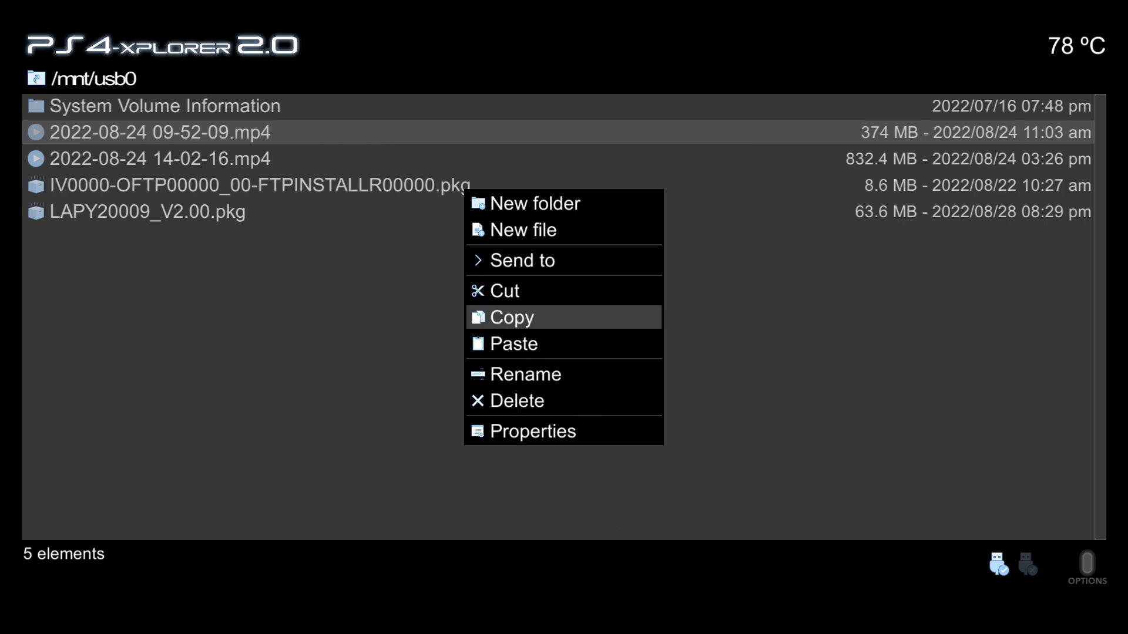
key("Return")
key("Menu")
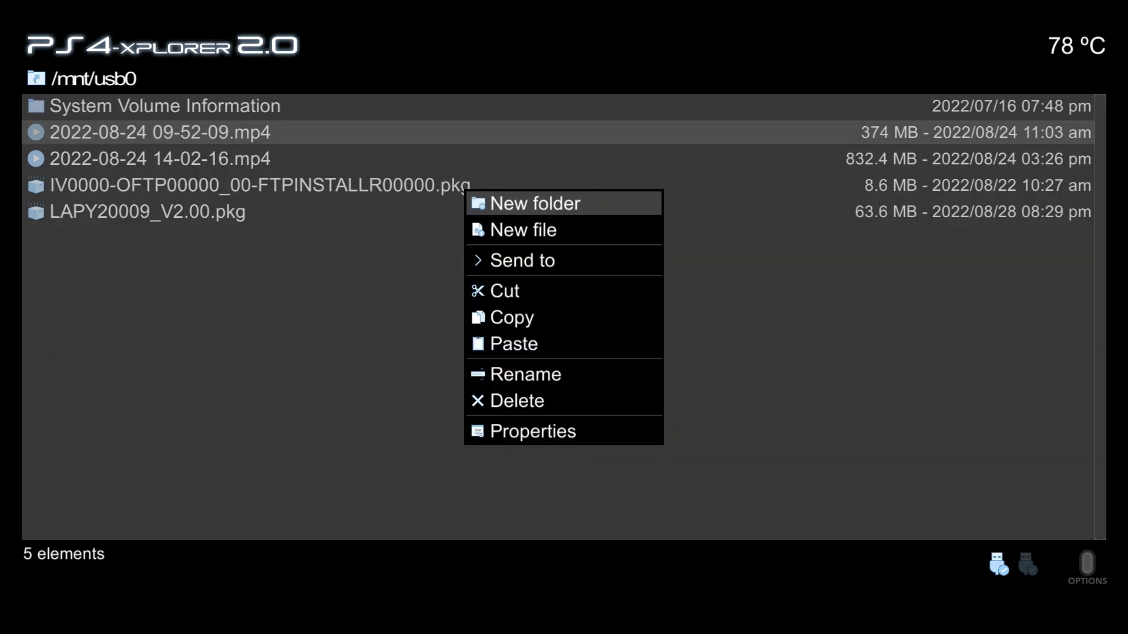
key("Return")
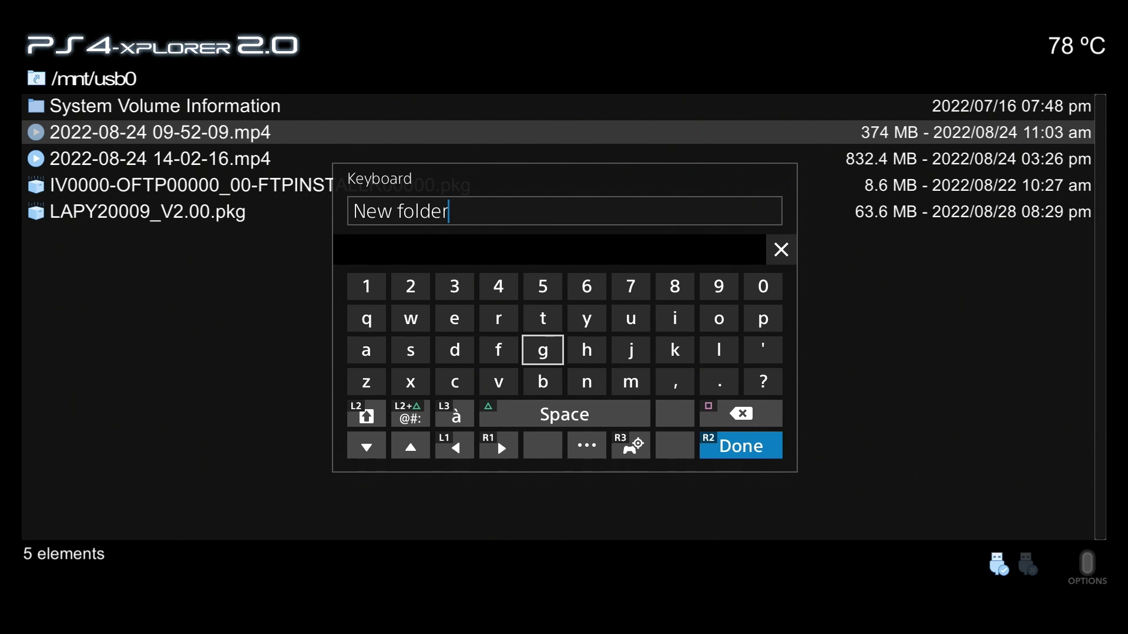
key("Right")
key("Right")
key("Right")
key("Right")
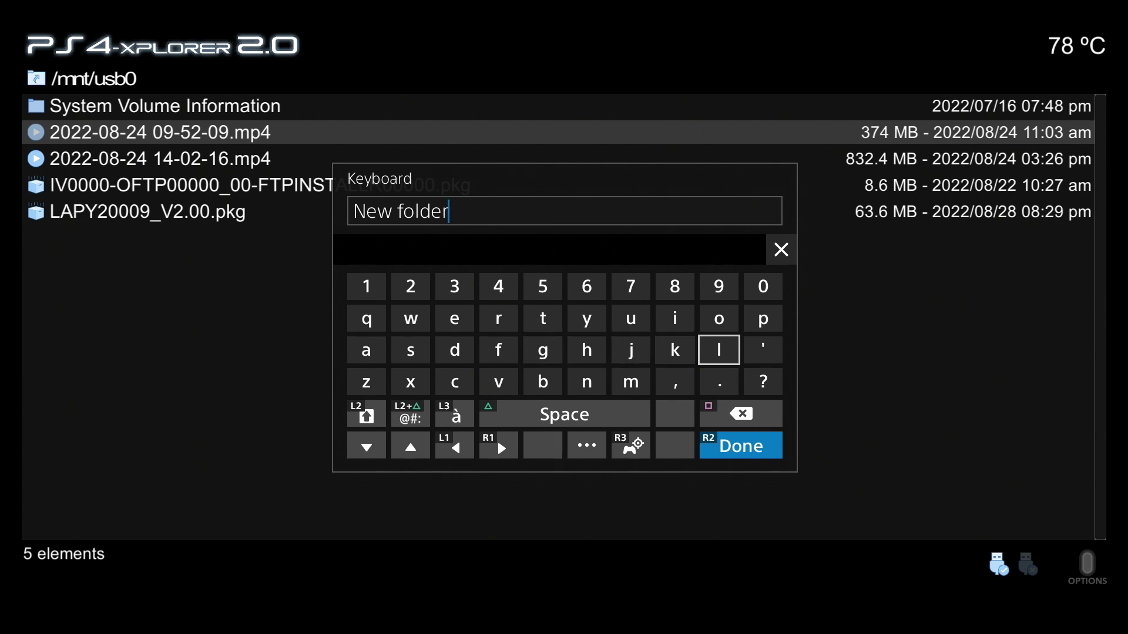
key("Down")
key("BackSpace")
key("BackSpace")
key("BackSpace")
key("BackSpace")
key("BackSpace")
key("BackSpace")
key("BackSpace")
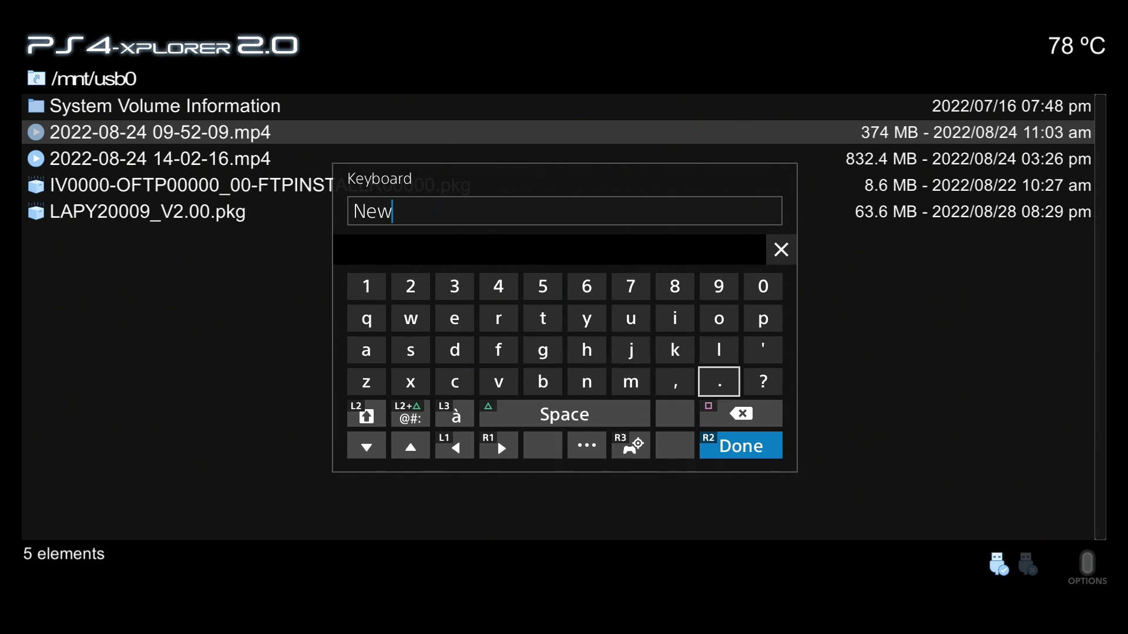
key("Down")
key("Down")
key("Return")
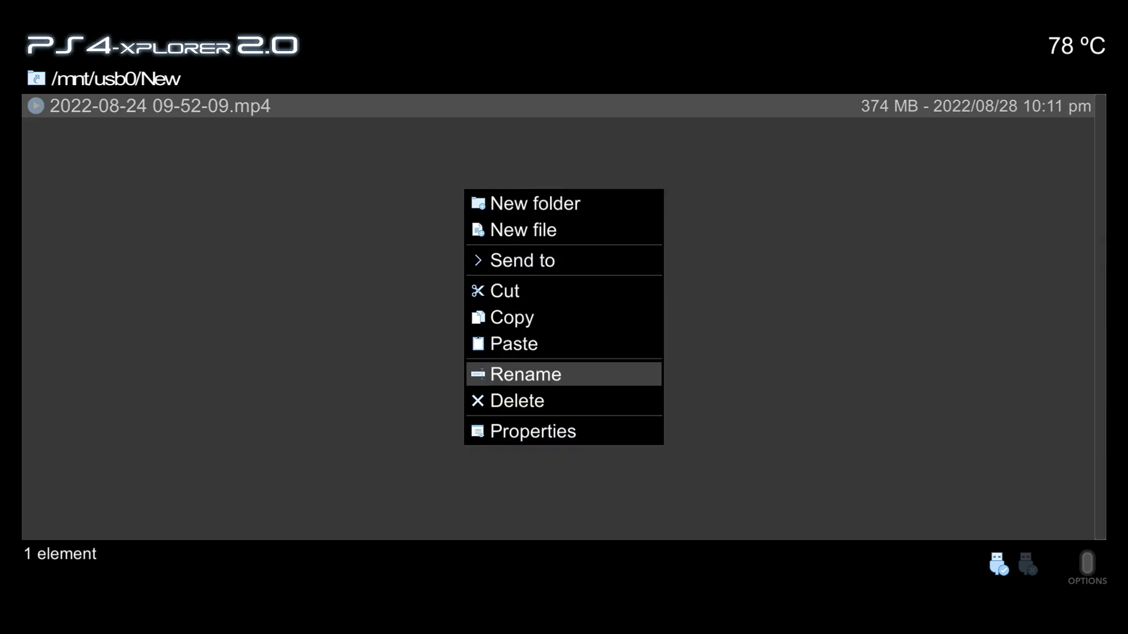
key("Down")
key("Return")
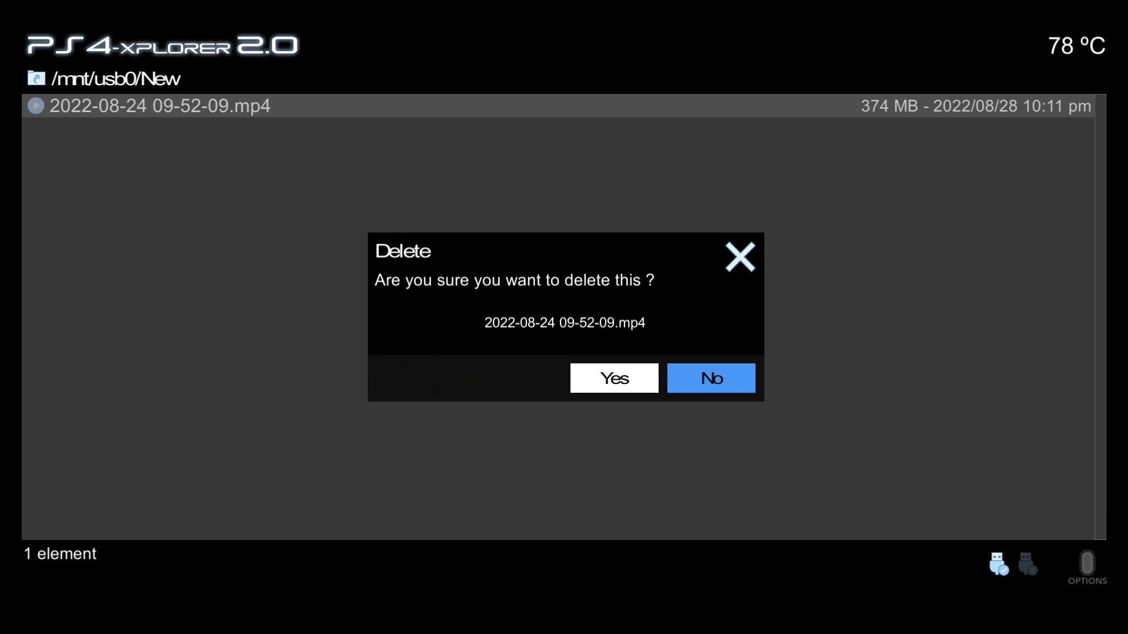
key("Left")
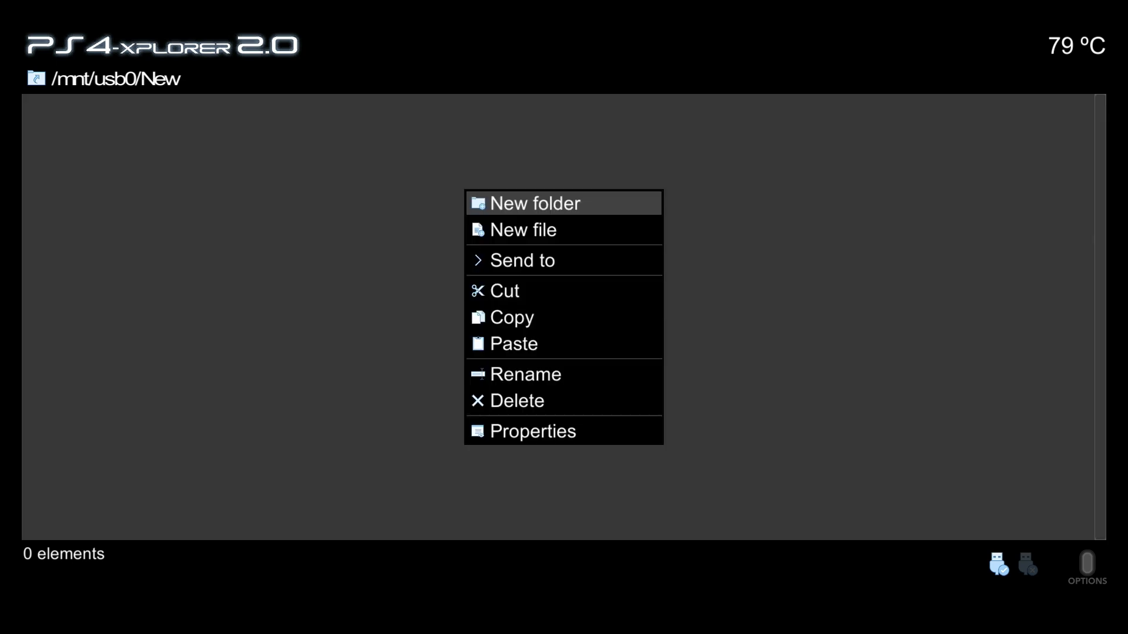
- Create two empty files, New file.txt and New2.Txt, in /mnt/usb0/New
key("Down")
key("Return")
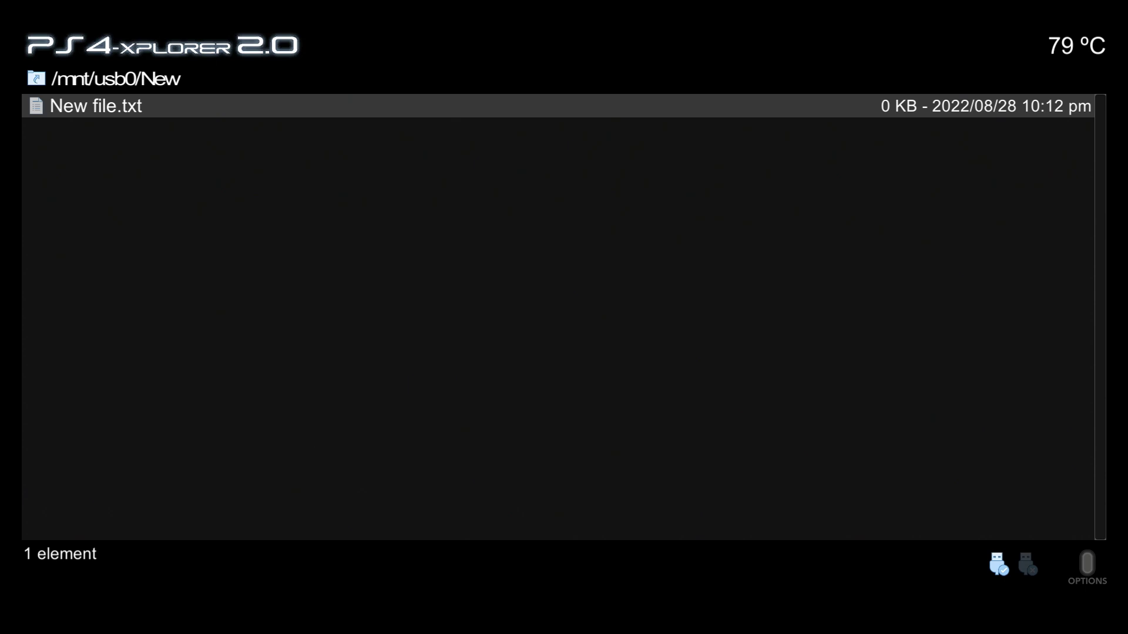
key("Menu")
key("Down")
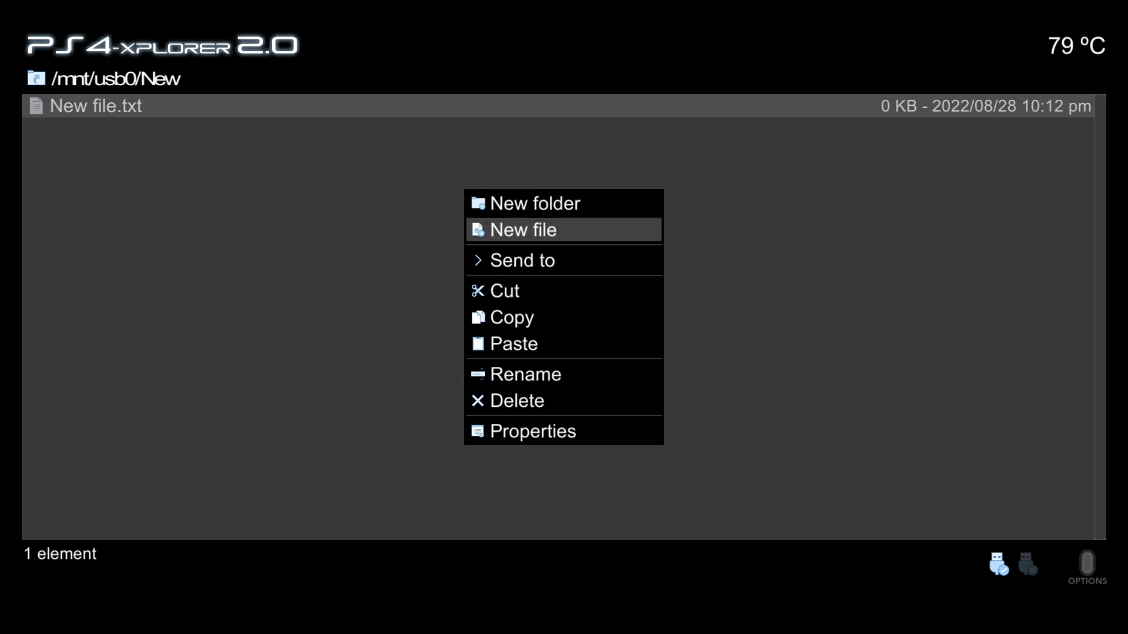
key("Return")
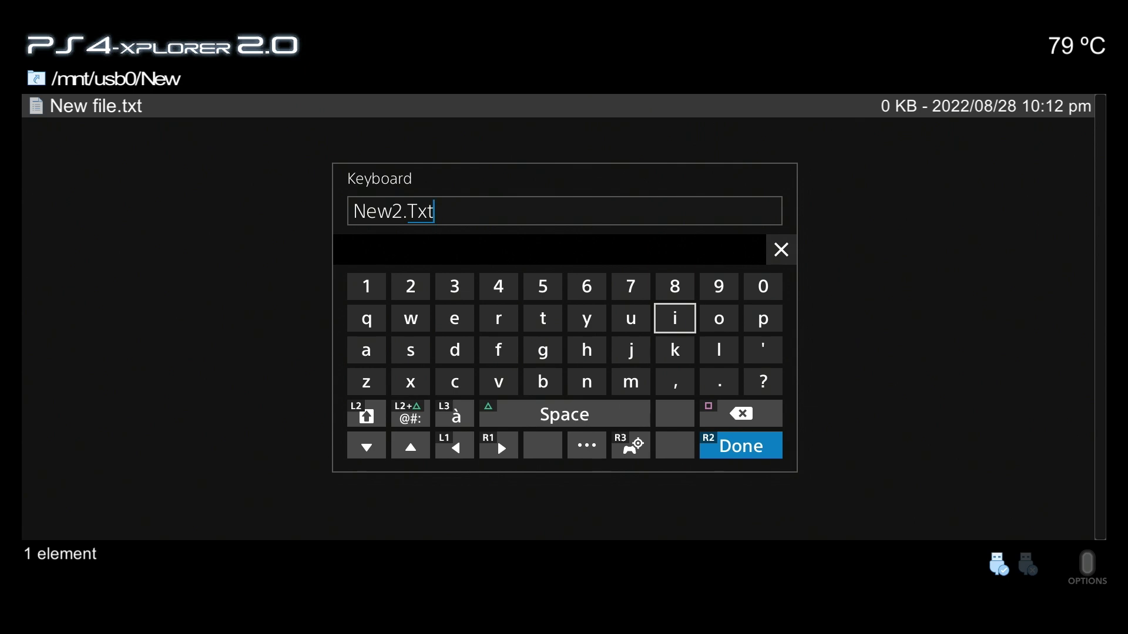
key("Return")
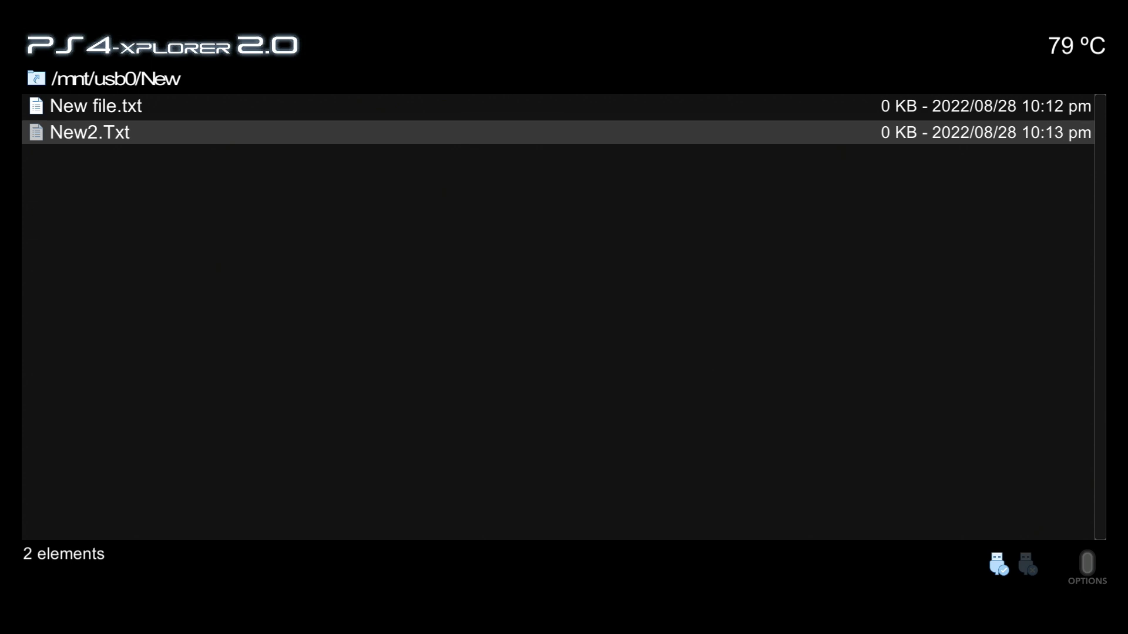
- Add a folder with the default name New folder beside the text files
key("Menu")
key("Return")
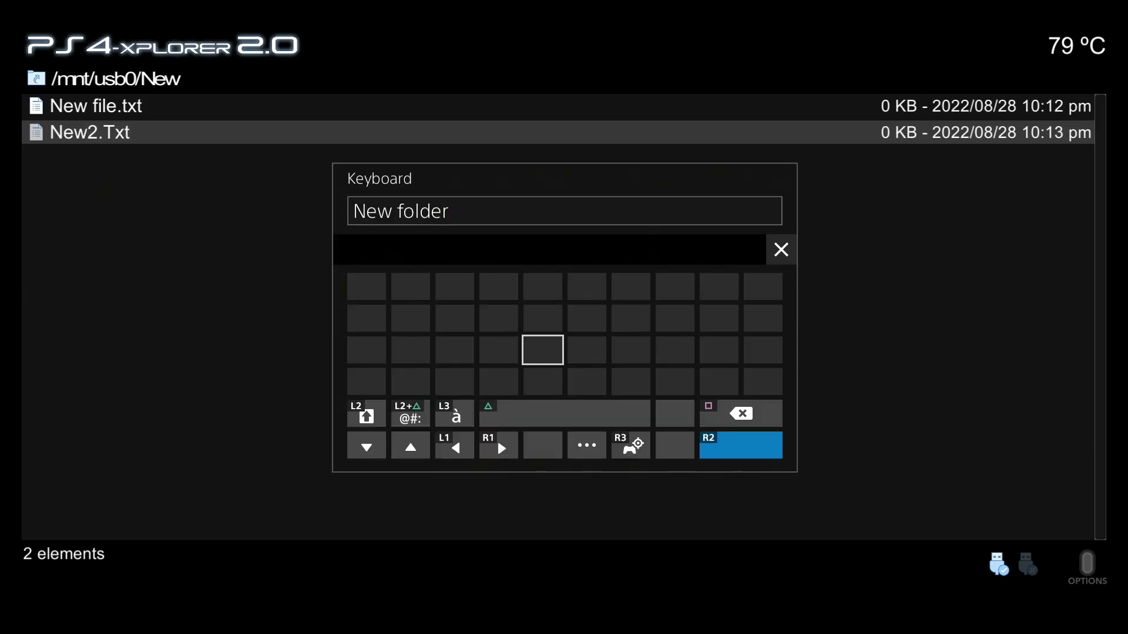
key("Return")
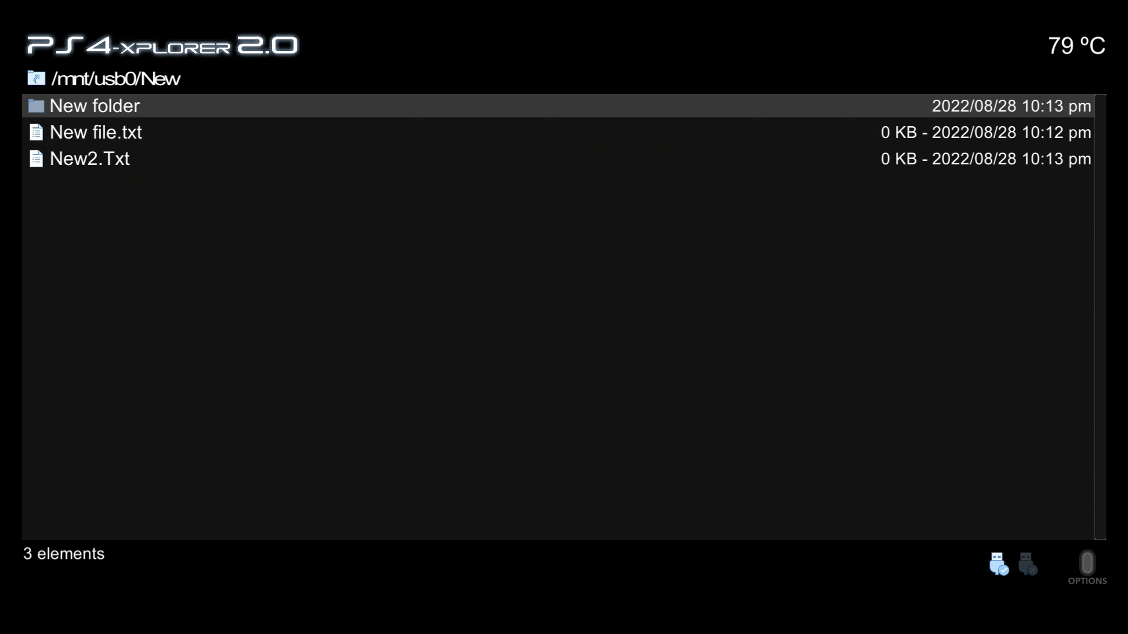
key("Down")
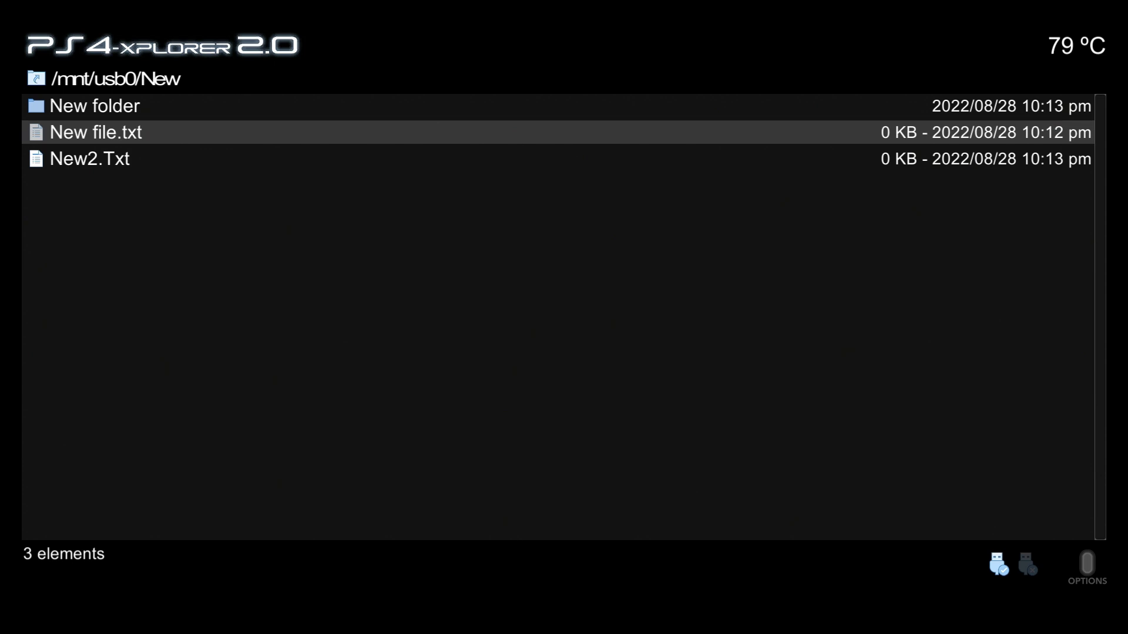
- Create a new folder named Aaa in /mnt/usb0/New
key("Menu")
key("Down")
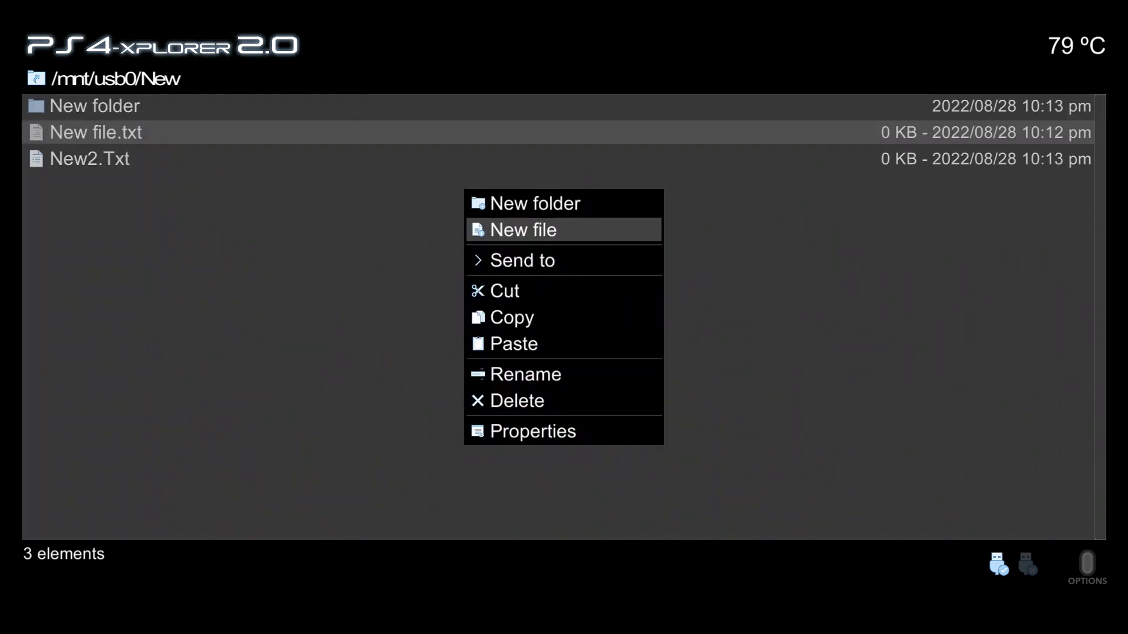
key("Up")
key("Escape")
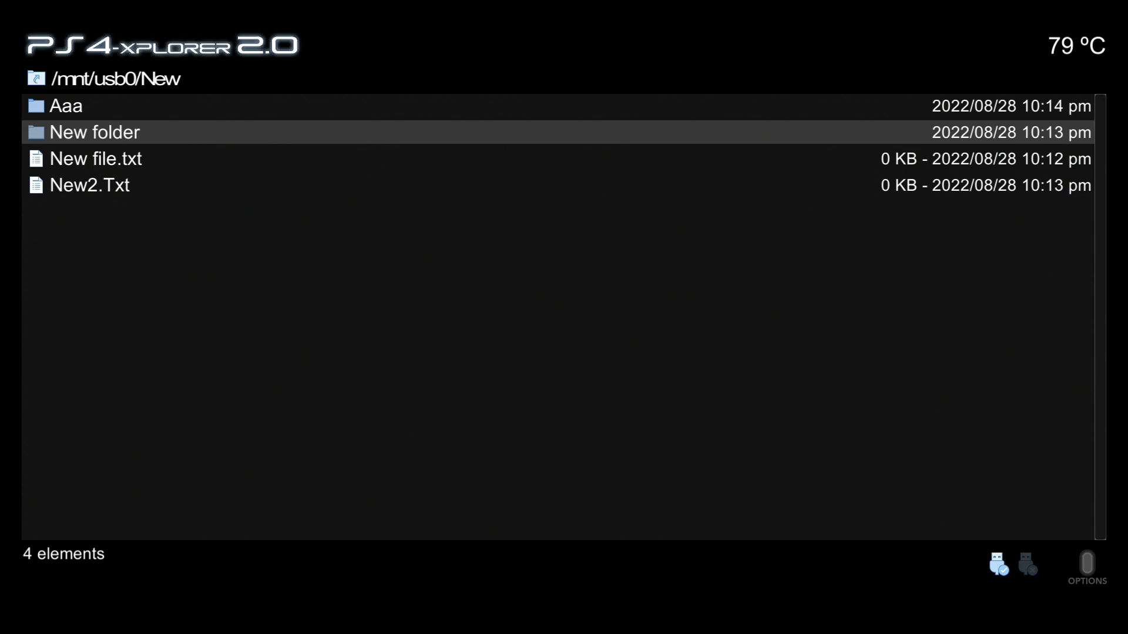
- Delete the folder called New folder, confirming with Yes
key("Menu")
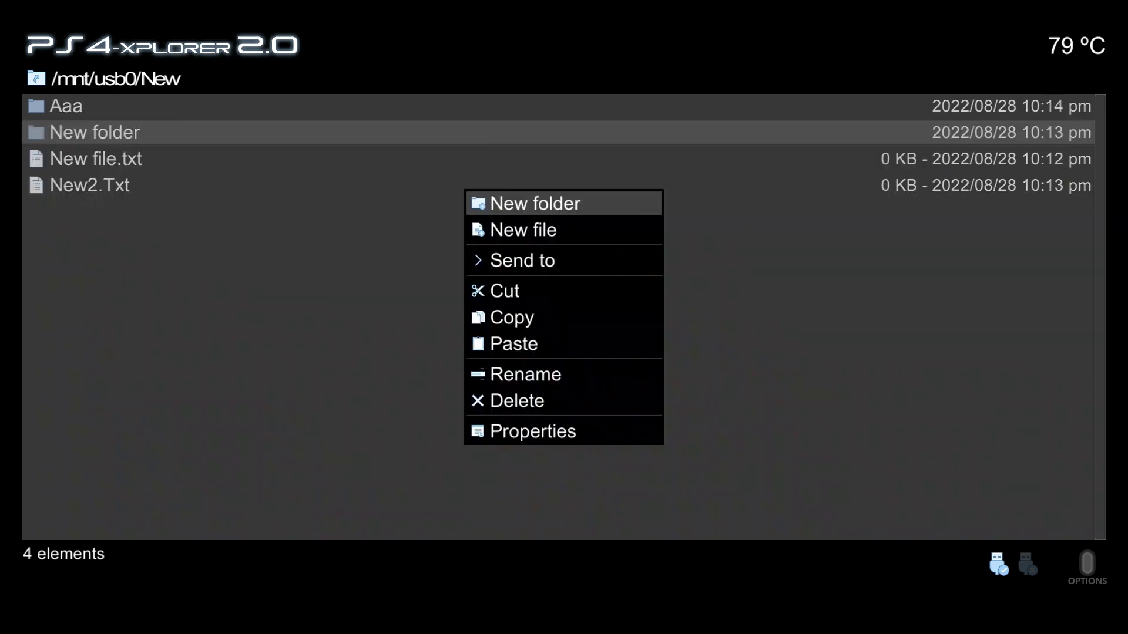
key("Down")
key("Down")
key("Down")
key("Down")
key("Down")
key("Down")
key("Down")
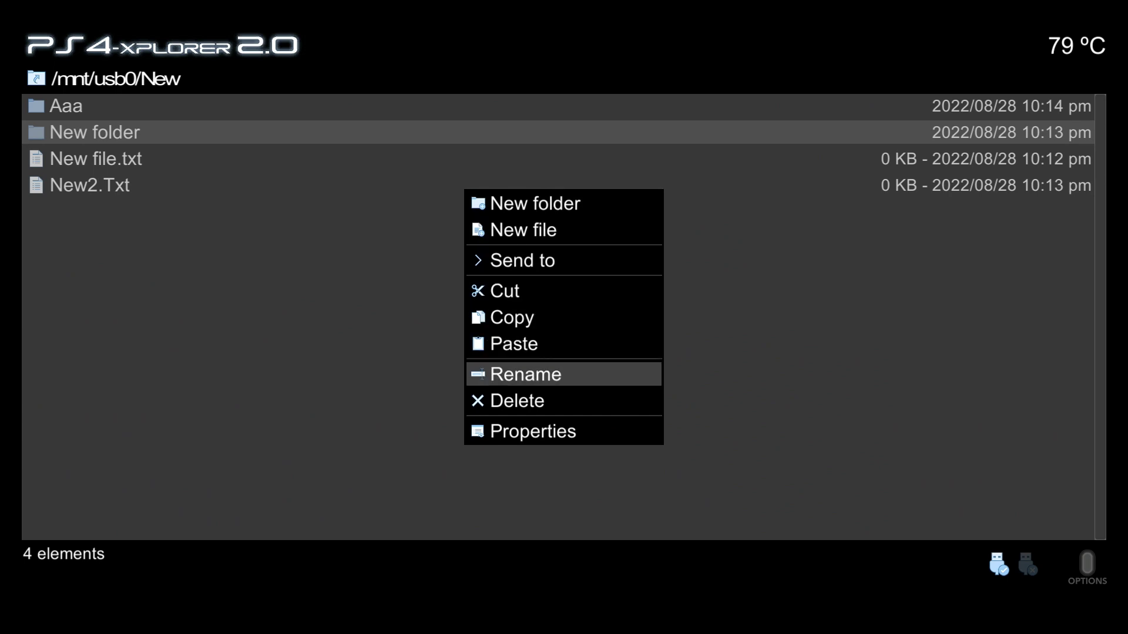
key("Return")
key("Left")
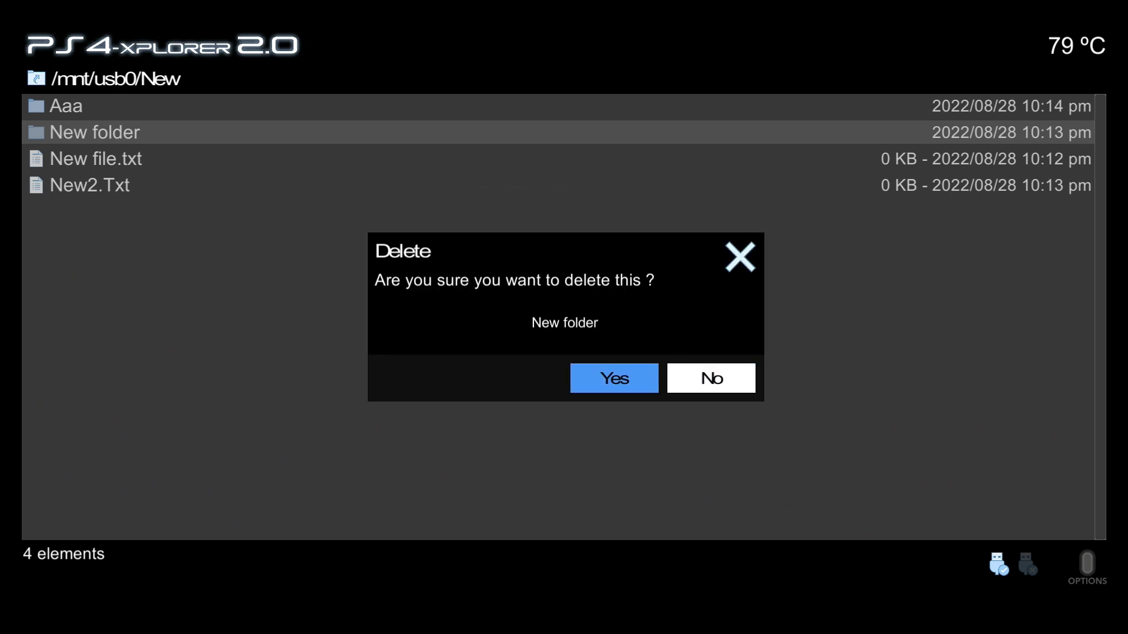
key("Return")
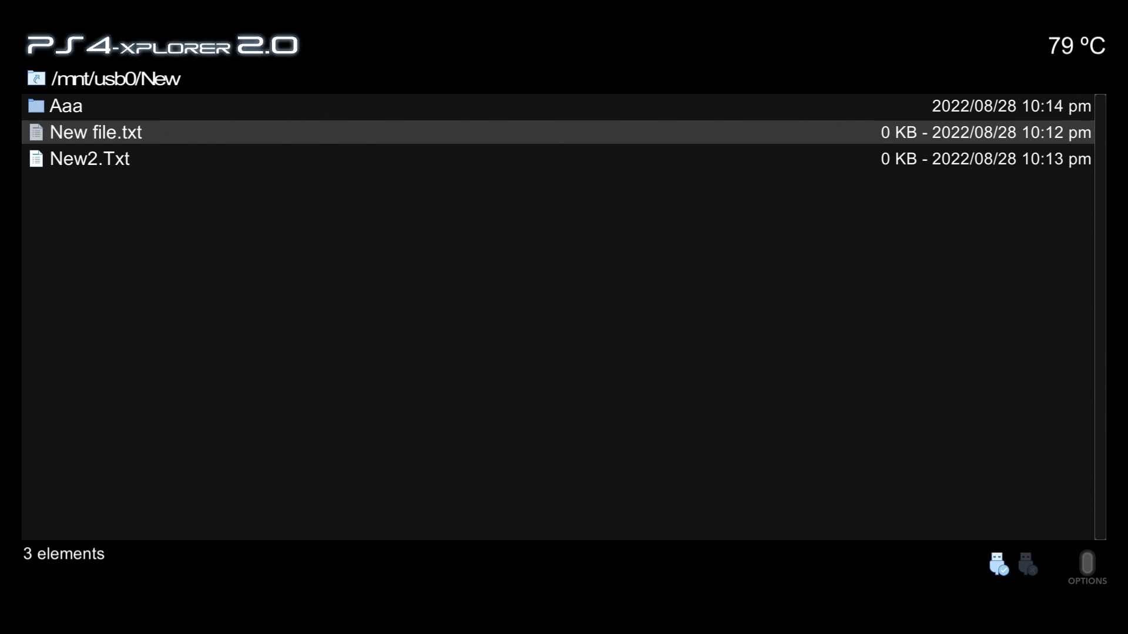
key("Up")
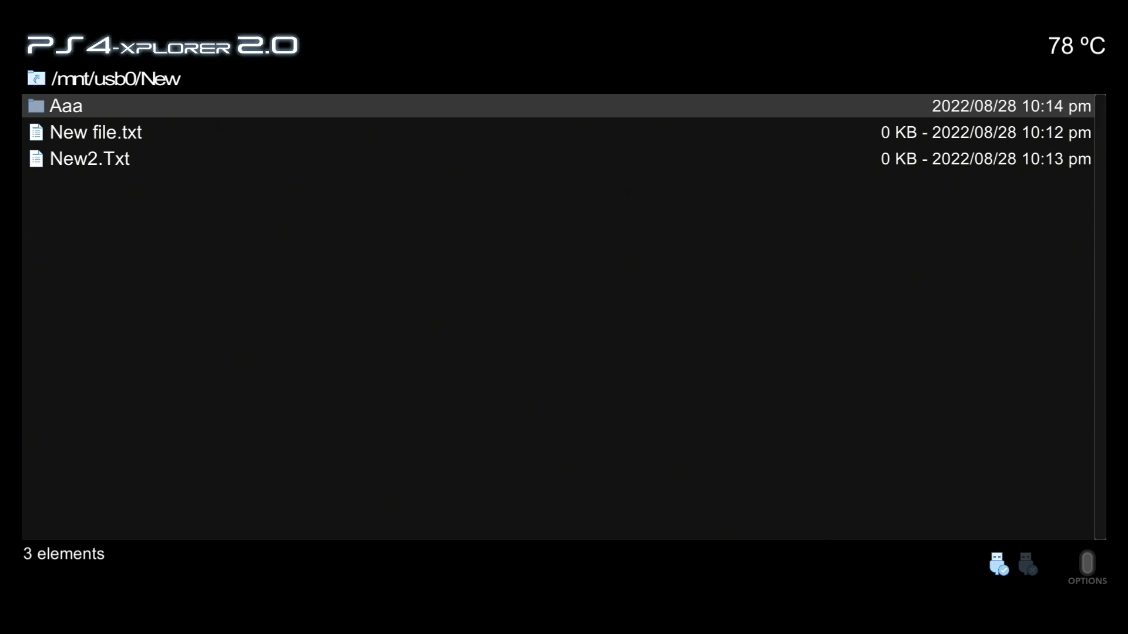
- Show the properties of New2.Txt (1 file, 0 KB)
key("Down")
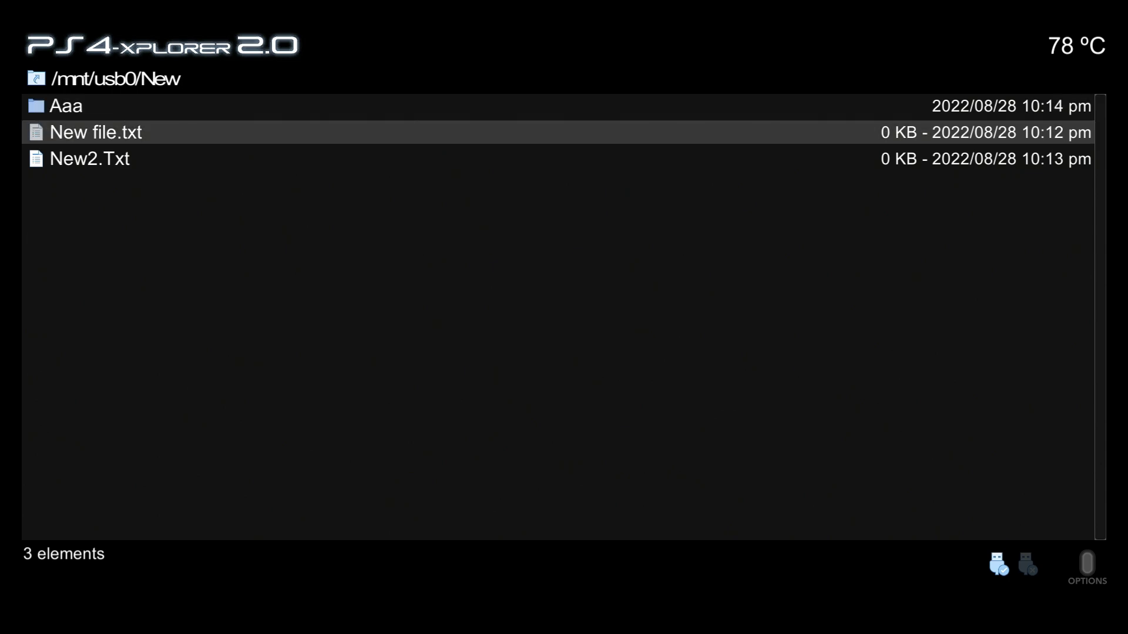
key("Down")
key("Menu")
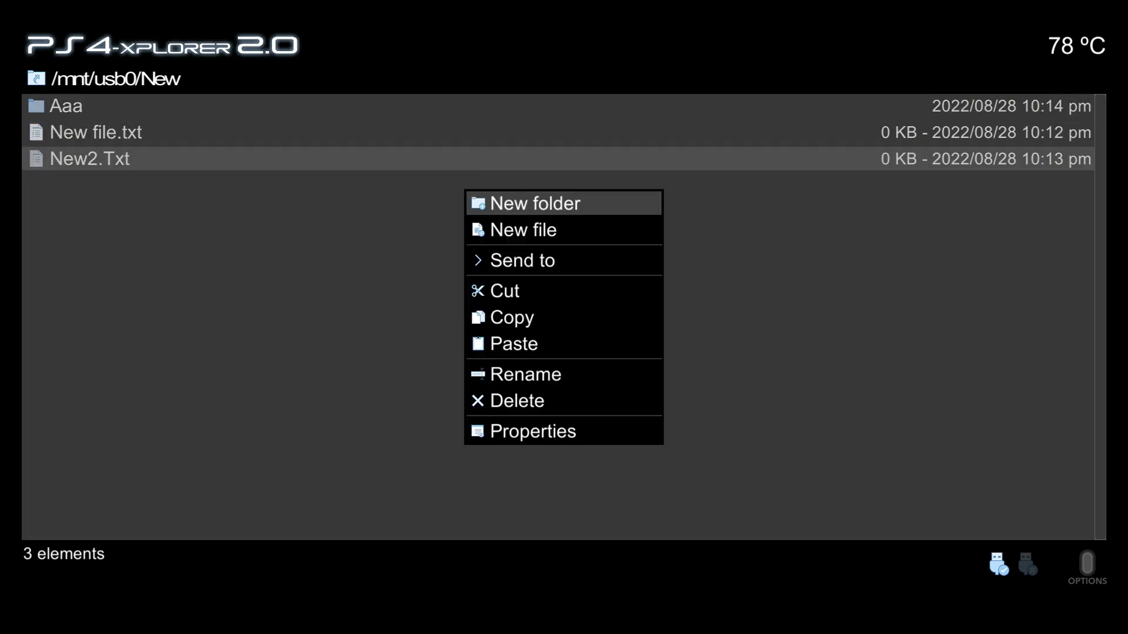
key("Up")
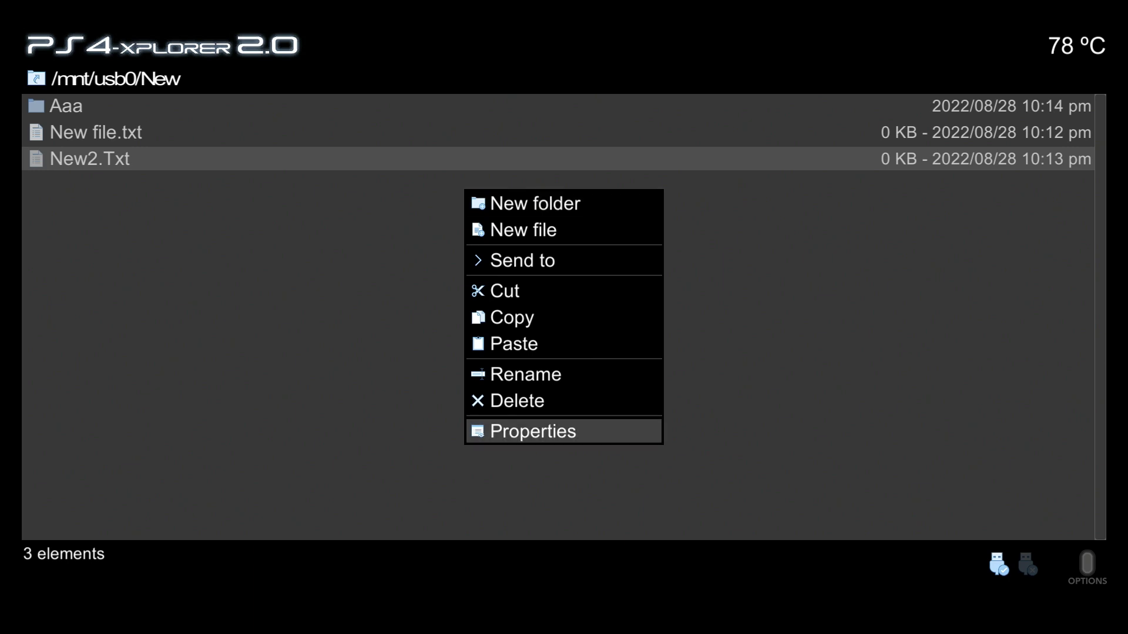
key("Return")
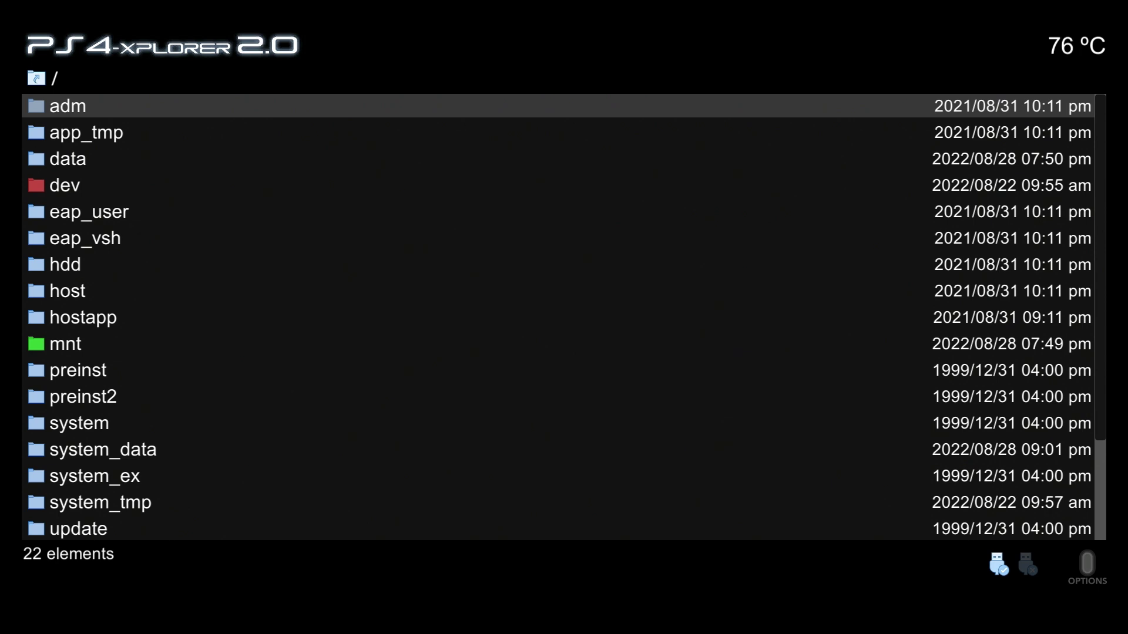
- Page through internal Installed PKGs (Beat Saber, ELDEN RING, DevilutionX), then switch to External HDD
key("Menu")
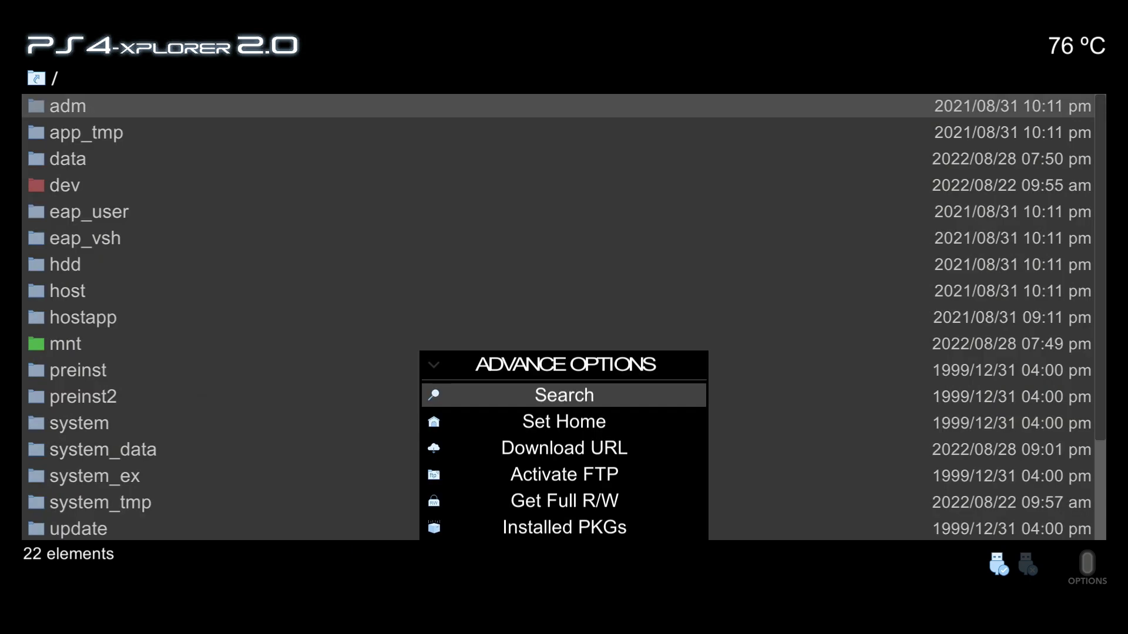
key("Down")
key("Down")
key("Down")
key("Down")
key("Down")
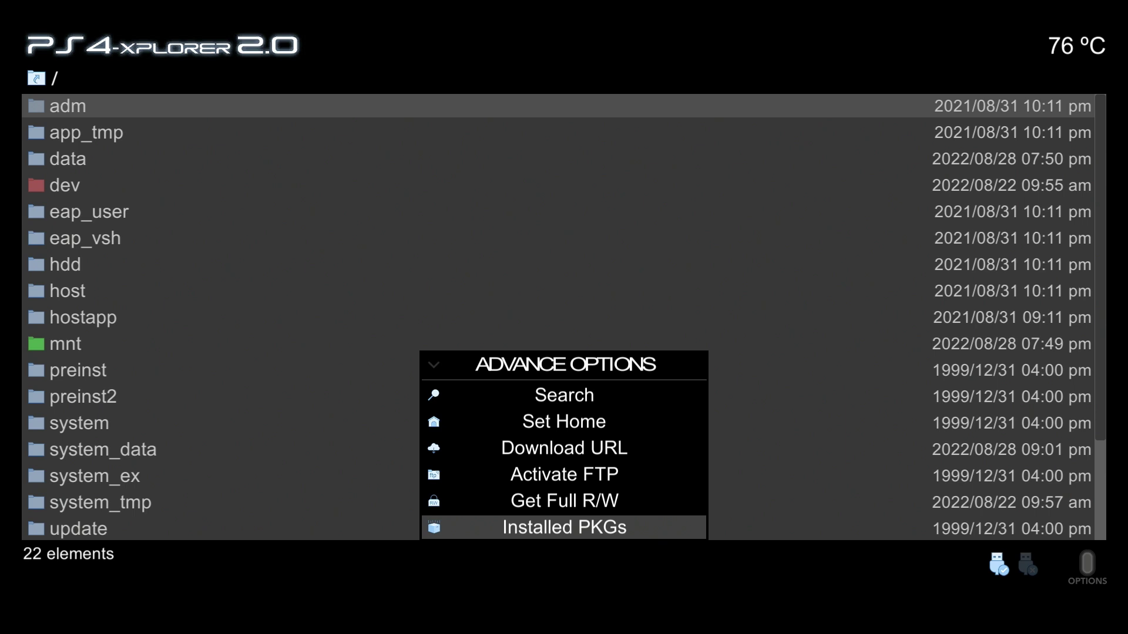
key("Return")
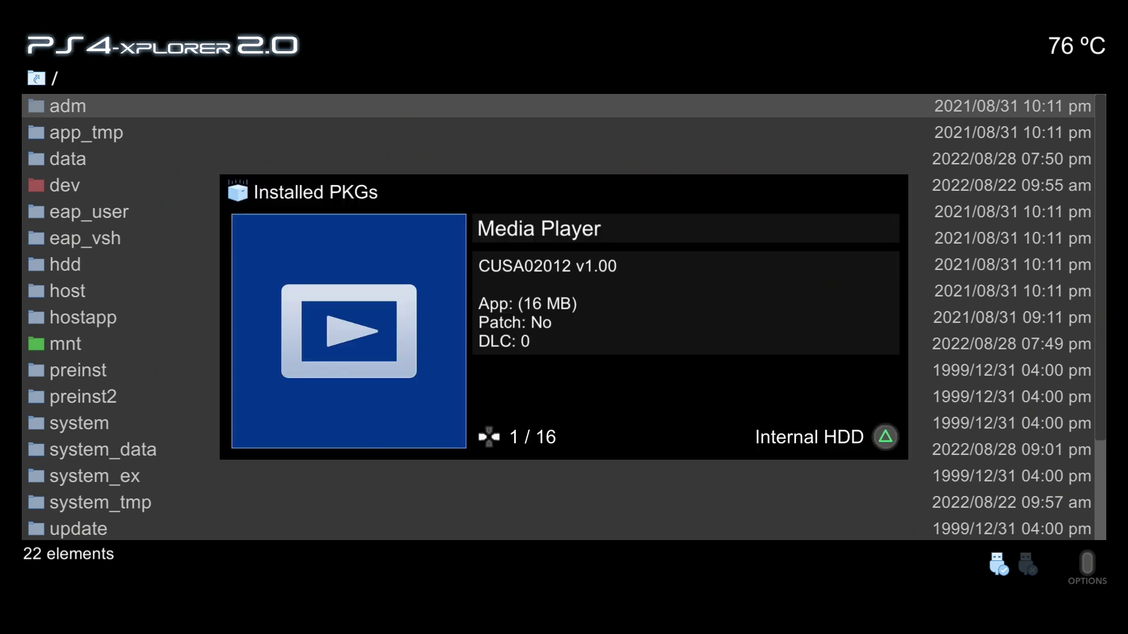
key("Right")
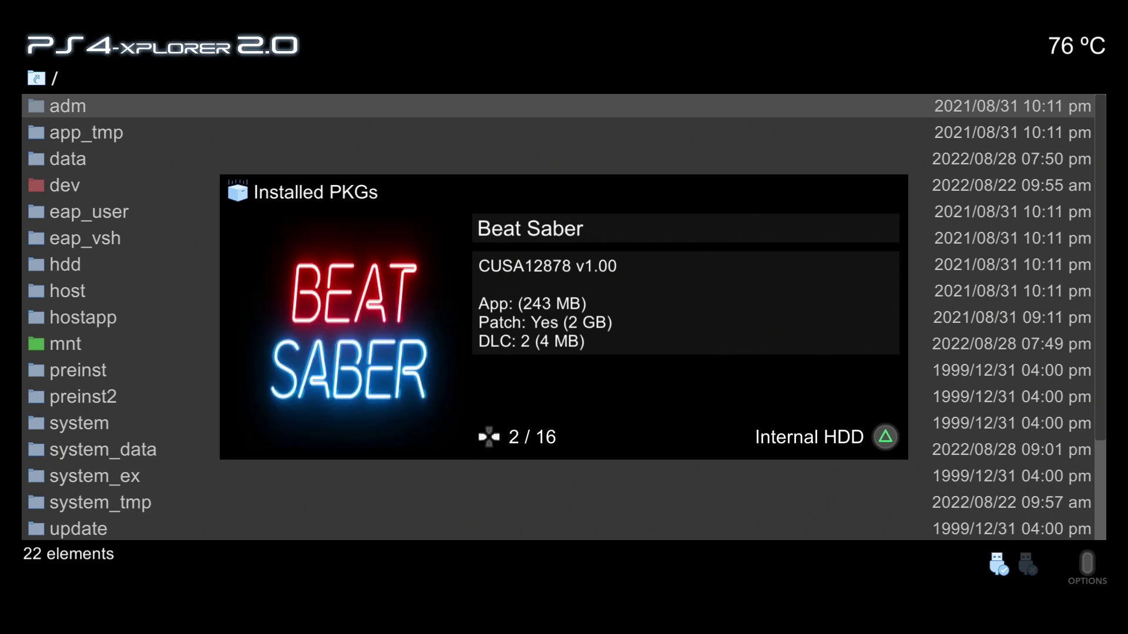
key("Right")
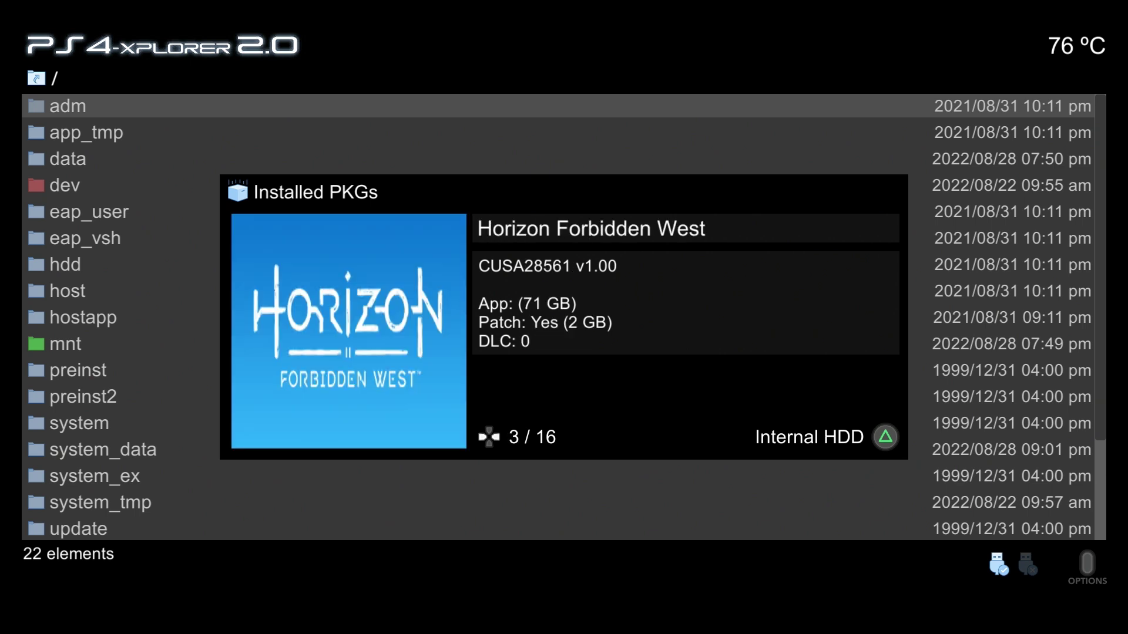
key("Right")
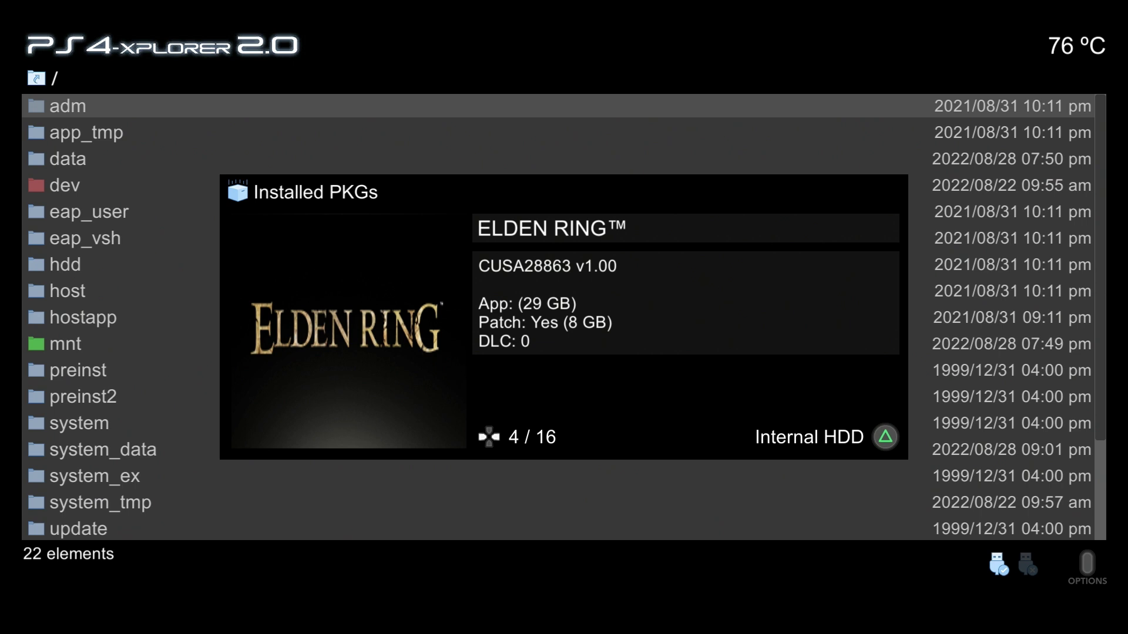
key("Right")
key("Right")
key("Right")
key("Right")
key("Right")
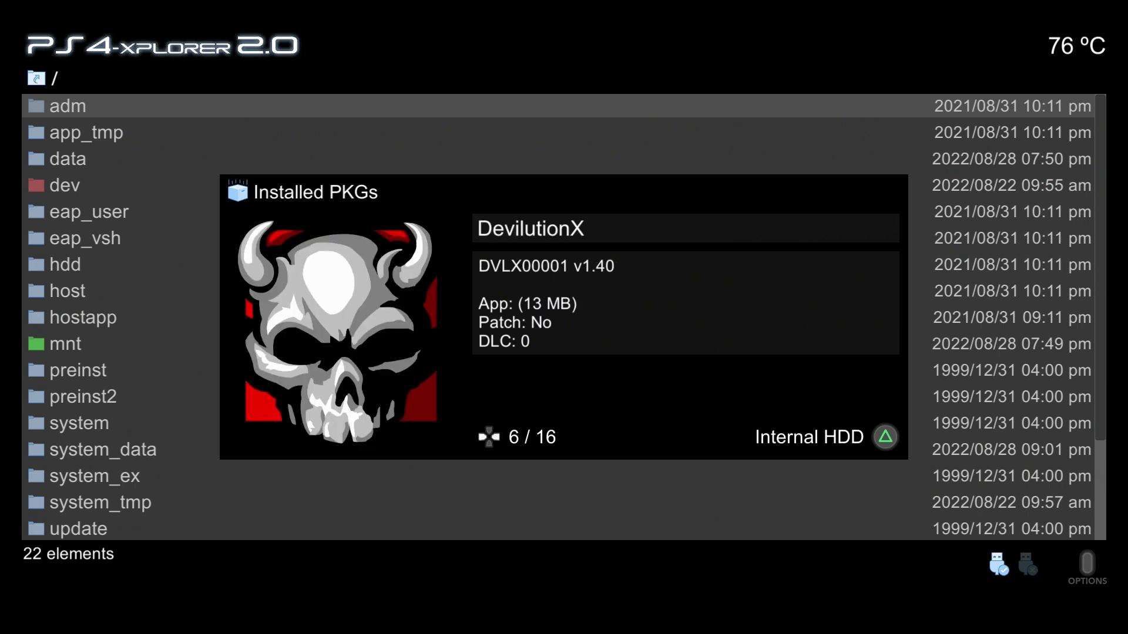
key("Right")
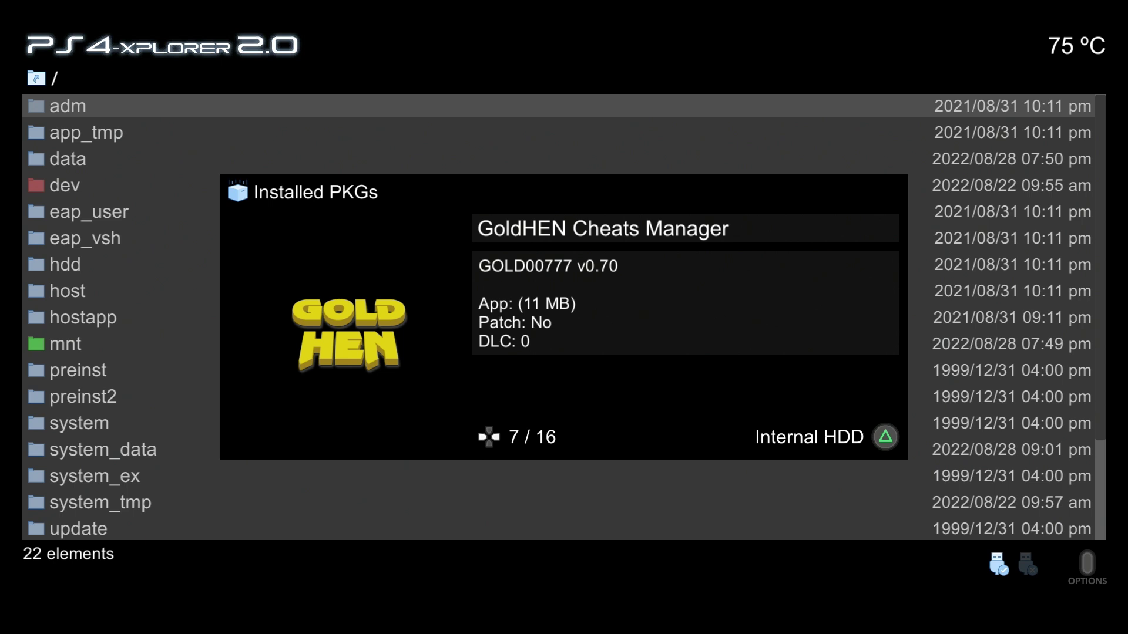
key("y")
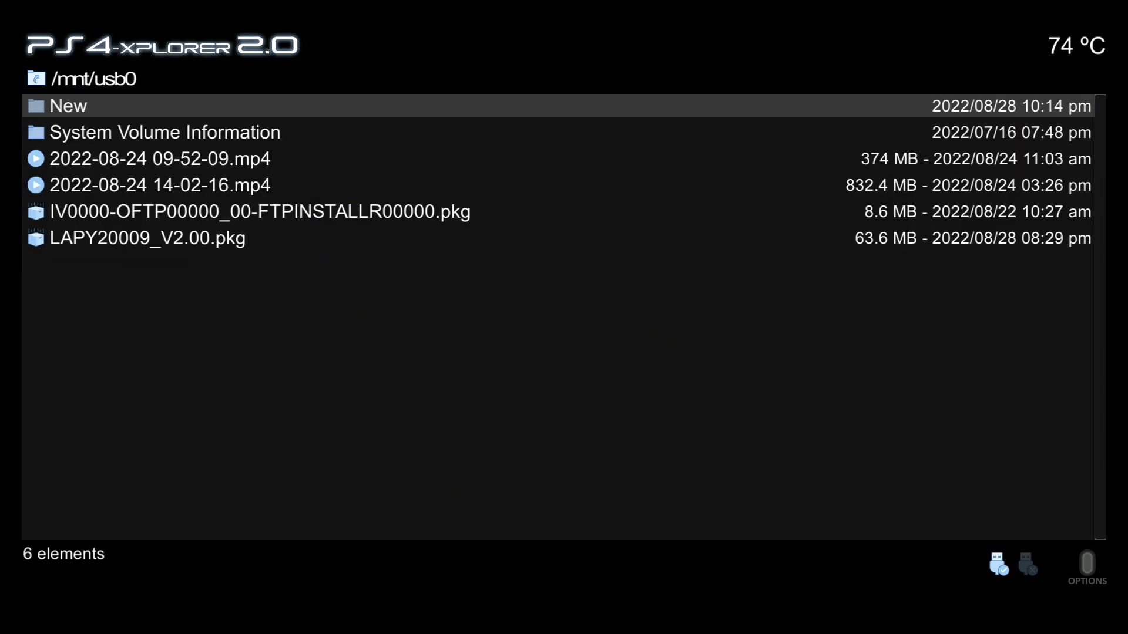
- Open the Orbis FTP 1.00 details from IV0000-OFTP00000_00-FTPINSTALLR00000.pkg
key("Down")
key("Down")
key("Down")
key("Down")
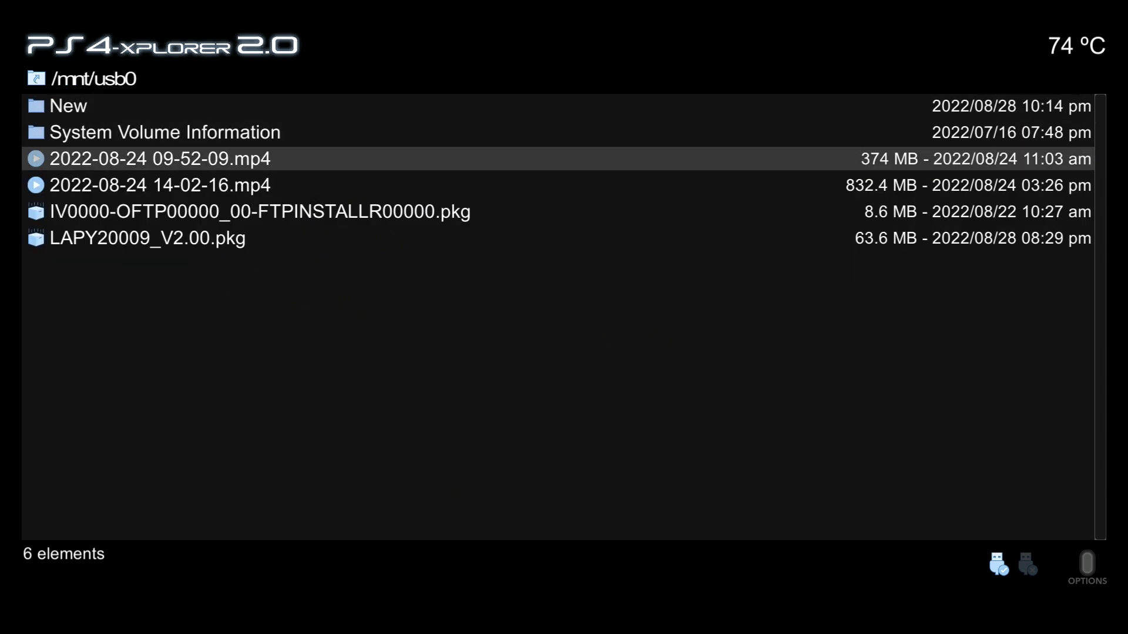
key("Return")
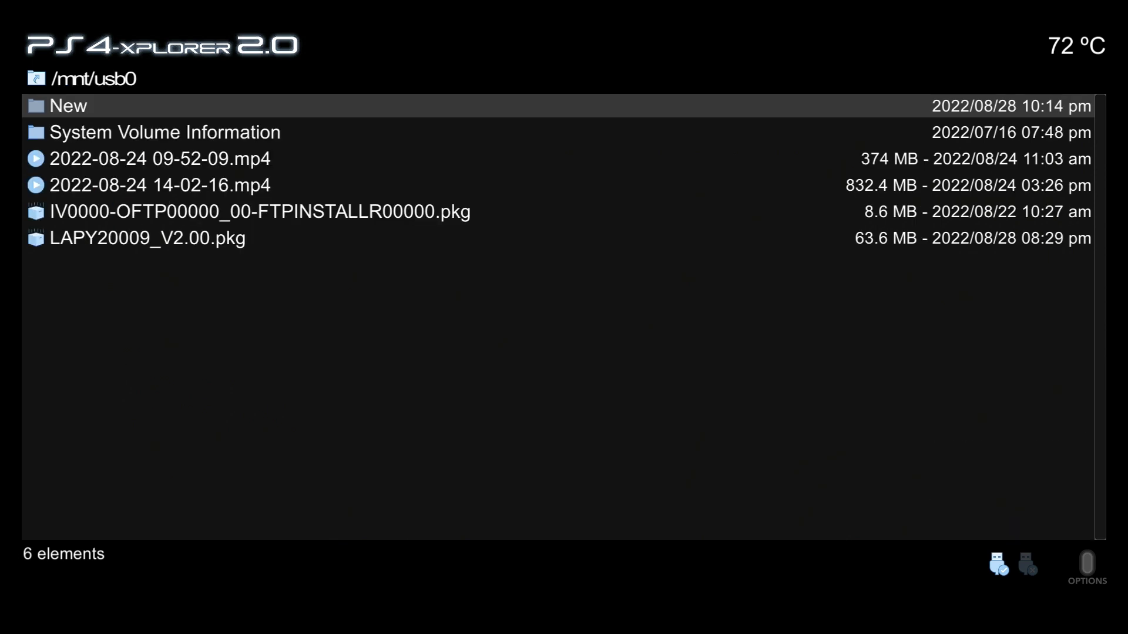
key("Down")
key("Down")
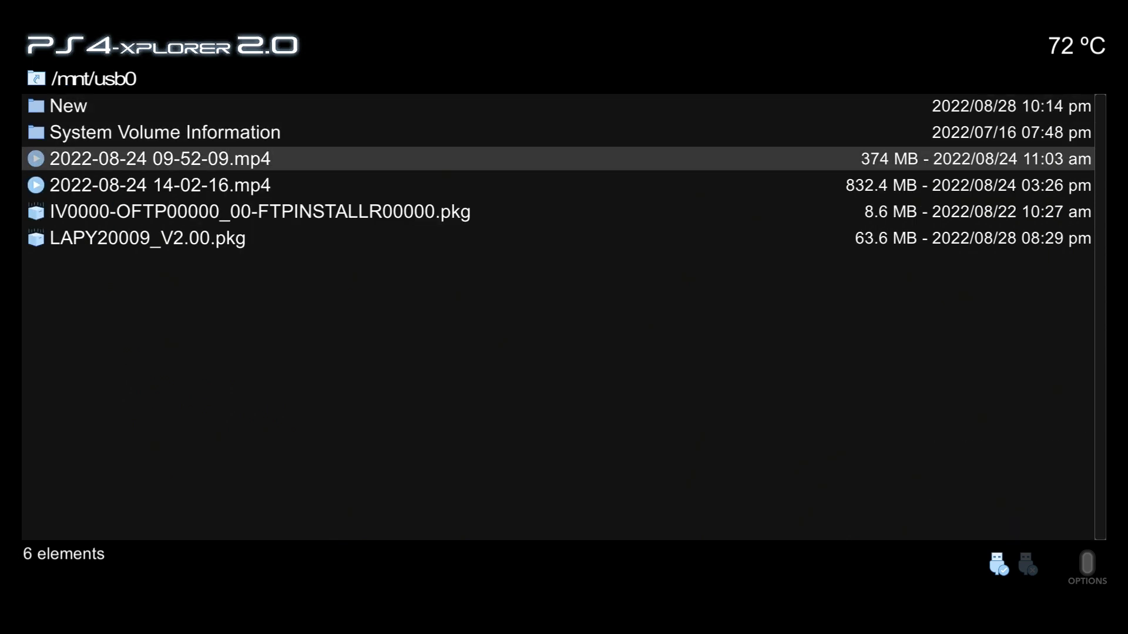
key("Return")
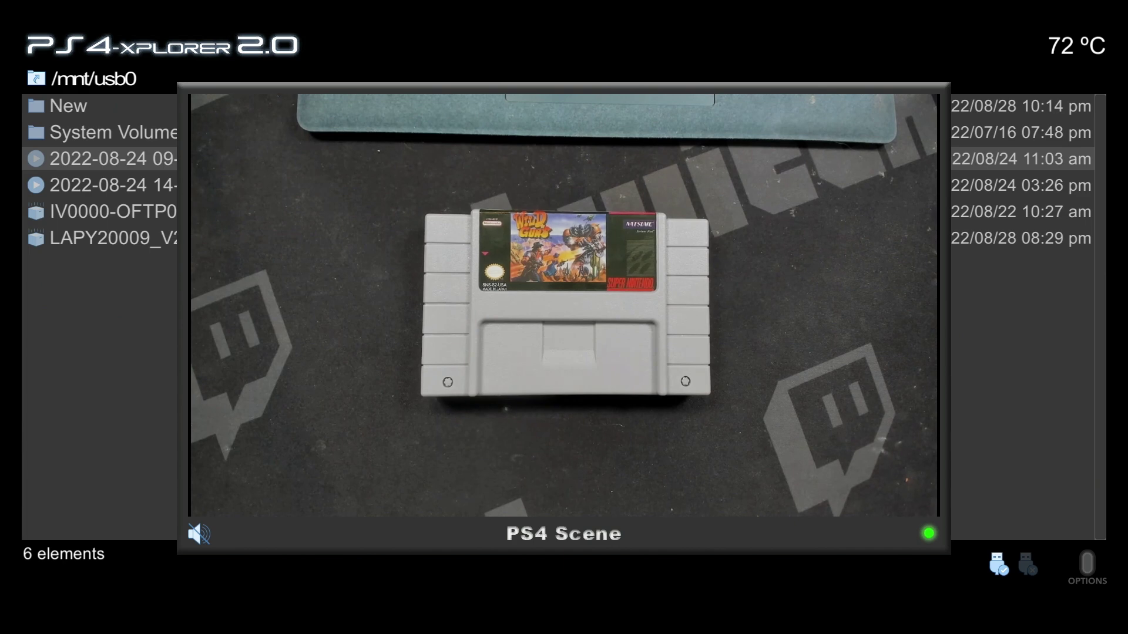